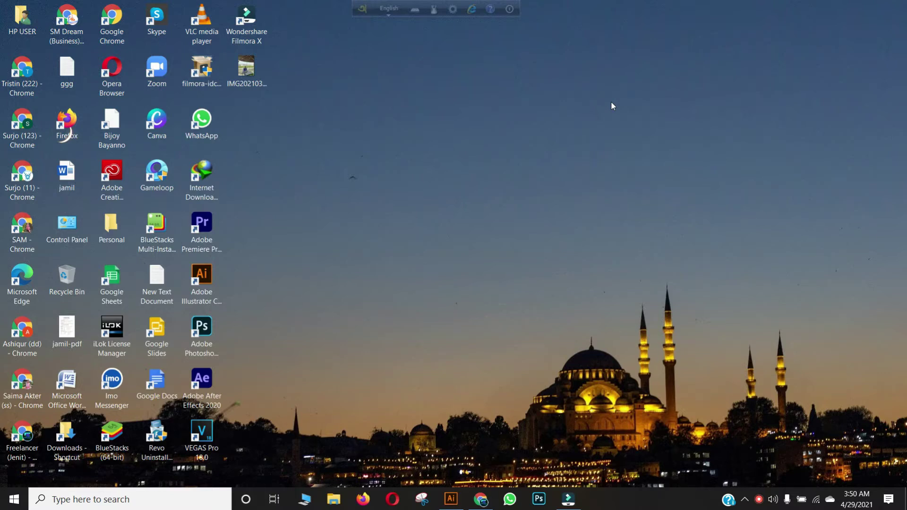
- Switch to Chrome and examine the related images of circular Bangladeshi logos with leaf wreaths
{"action": "left_click", "coordinate": [481, 500]}
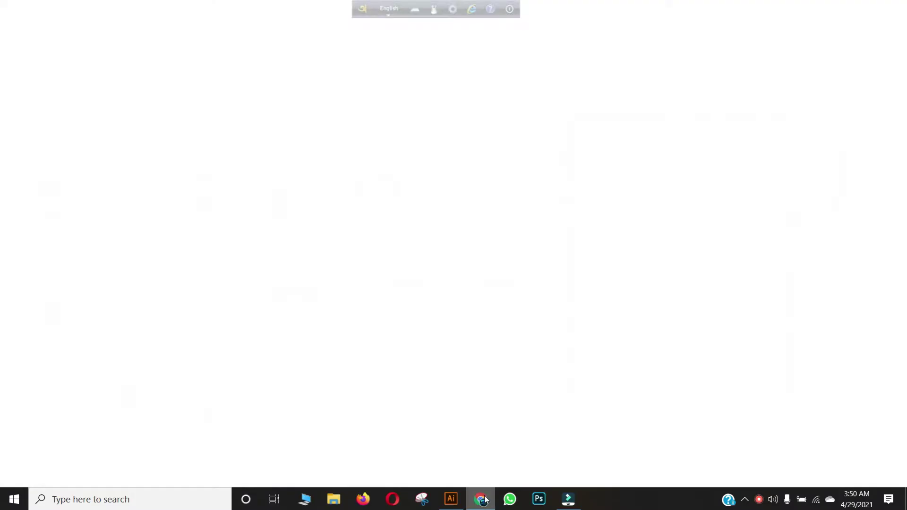
{"action": "scroll", "coordinate": [754, 213], "scroll_direction": "up", "scroll_amount": 5}
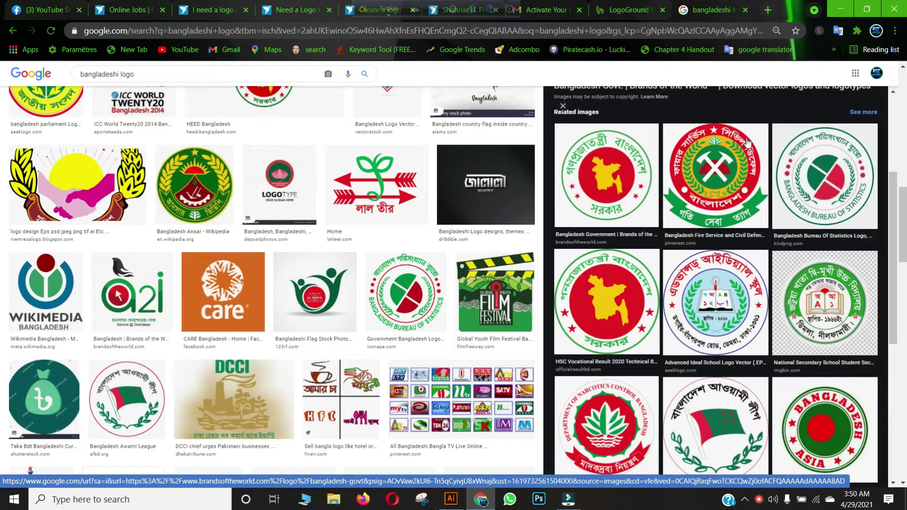
{"action": "scroll", "coordinate": [668, 310], "scroll_direction": "down", "scroll_amount": 5}
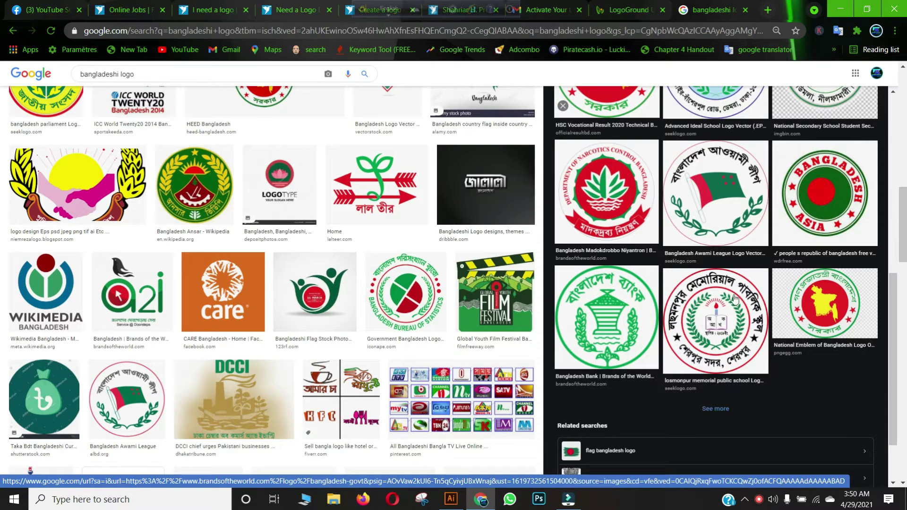
{"action": "left_click", "coordinate": [831, 7]}
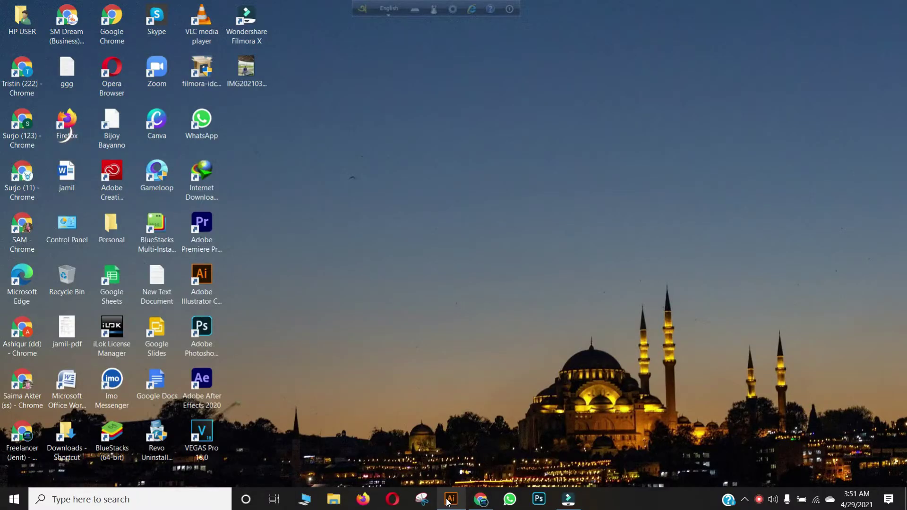
- Switch to Illustrator and draw a closed, pointed green leaf about 34 px wide and 93 px high with the Pen tool
{"action": "left_click", "coordinate": [451, 500]}
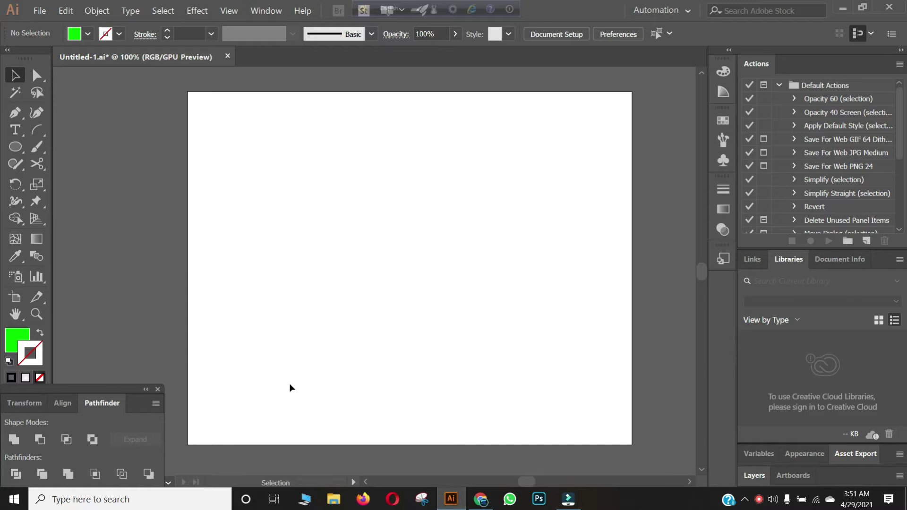
{"action": "left_click", "coordinate": [17, 112]}
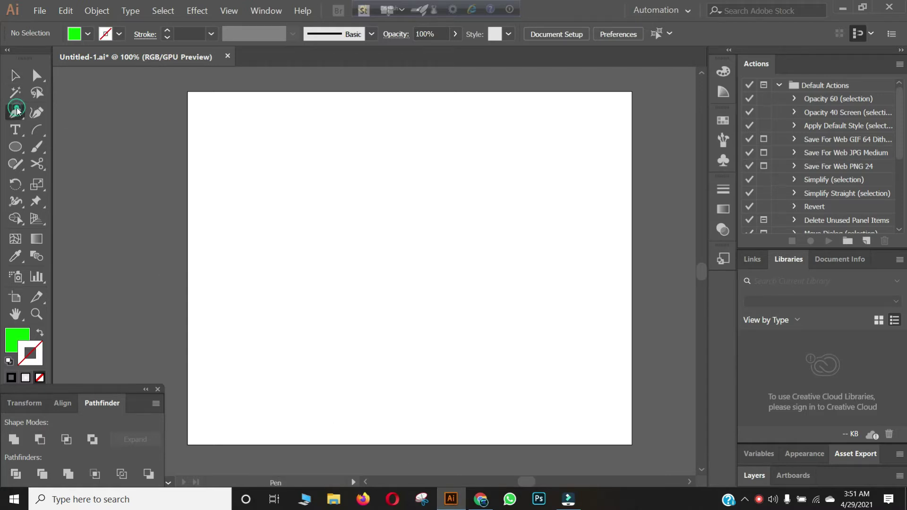
{"action": "left_click", "coordinate": [18, 119]}
{"action": "left_click", "coordinate": [319, 196]}
{"action": "left_click_drag", "start_coordinate": [320, 240], "coordinate": [336, 259]}
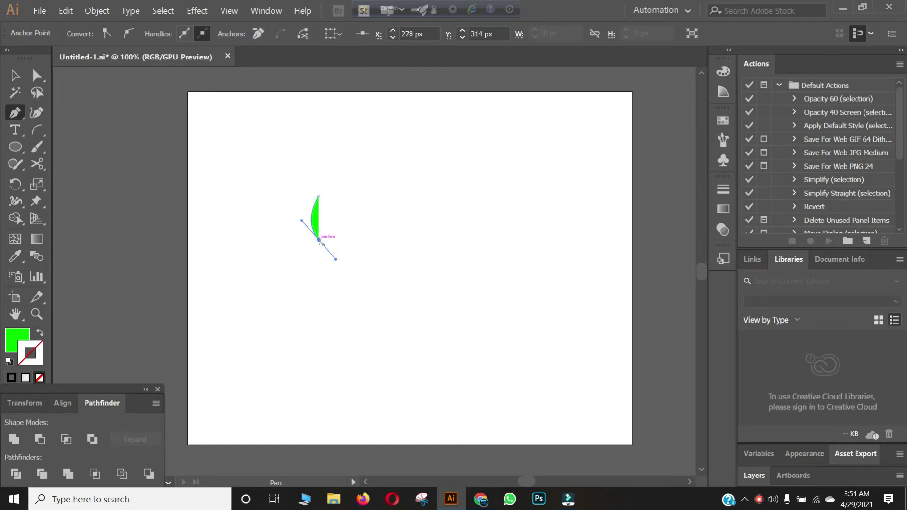
{"action": "left_click", "coordinate": [319, 240]}
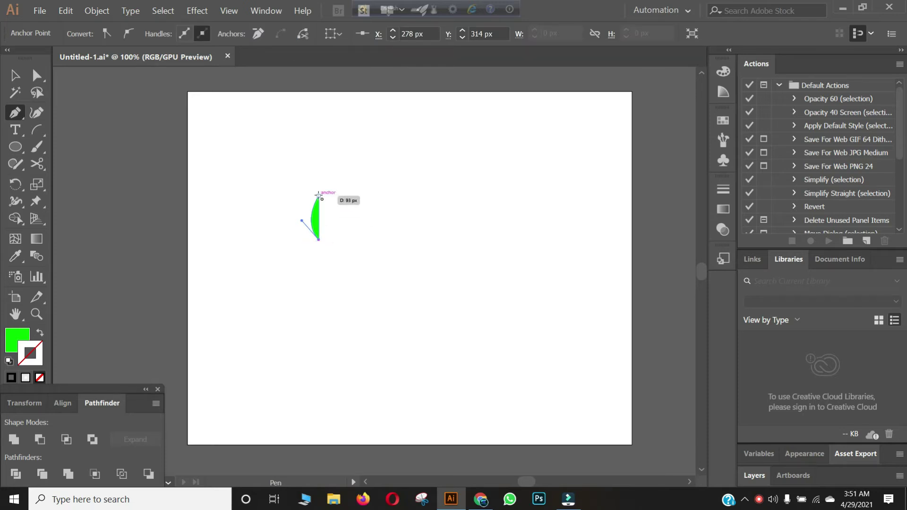
{"action": "left_click_drag", "start_coordinate": [320, 196], "coordinate": [305, 172]}
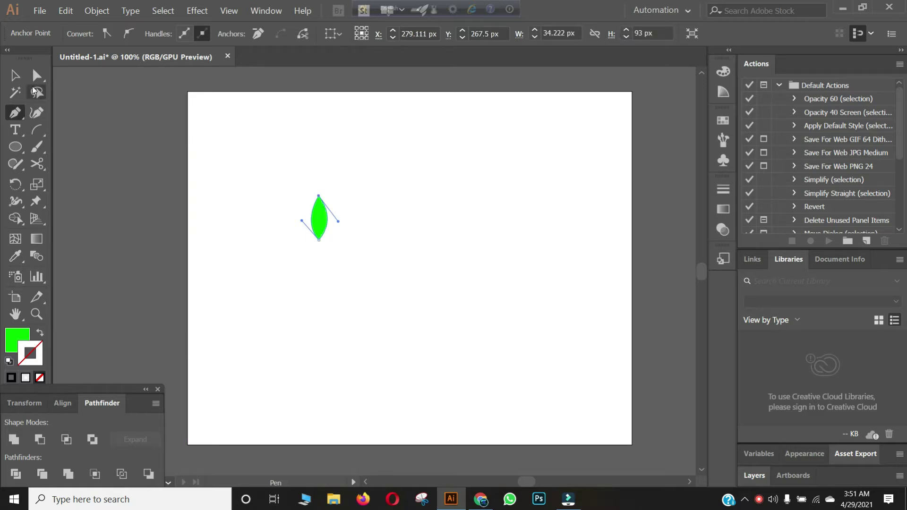
{"action": "left_click", "coordinate": [22, 79]}
{"action": "left_click", "coordinate": [387, 197]}
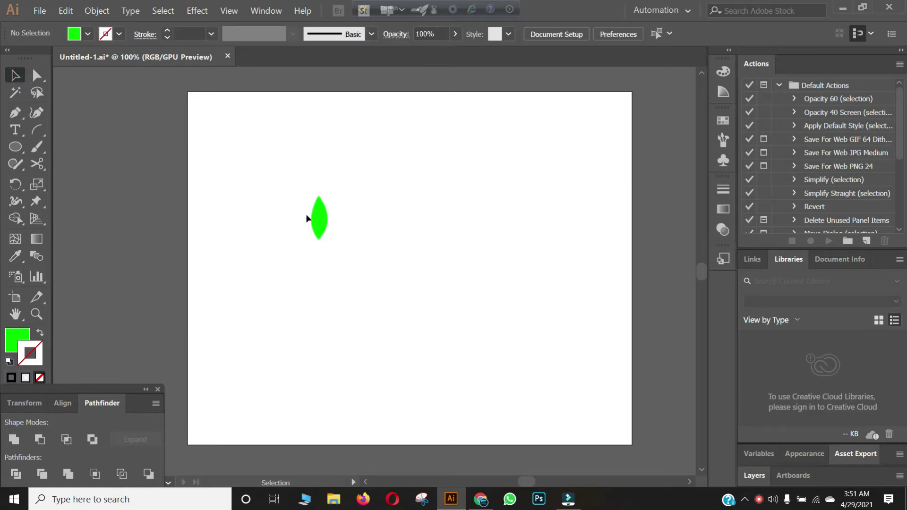
- Move the green leaf a short distance to the right on the artboard
{"action": "left_click", "coordinate": [319, 219]}
{"action": "left_click", "coordinate": [368, 218]}
{"action": "left_click", "coordinate": [324, 216]}
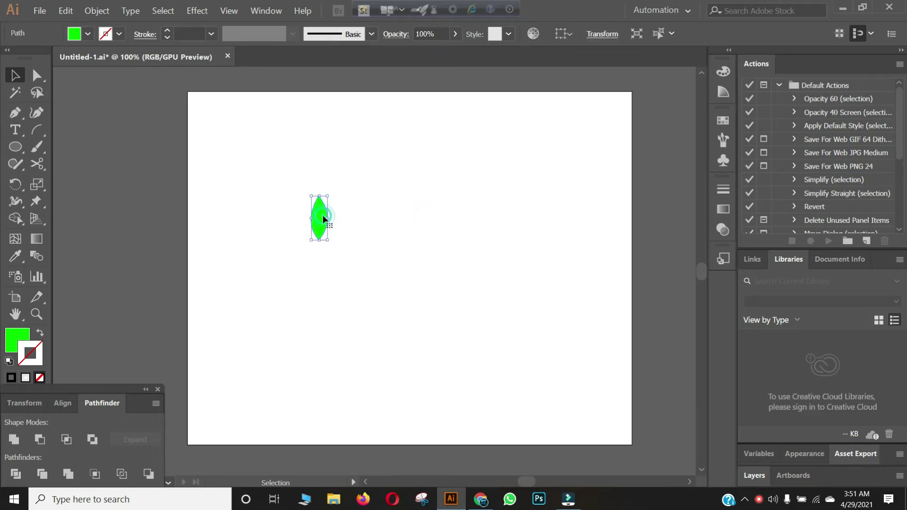
{"action": "left_click", "coordinate": [366, 193]}
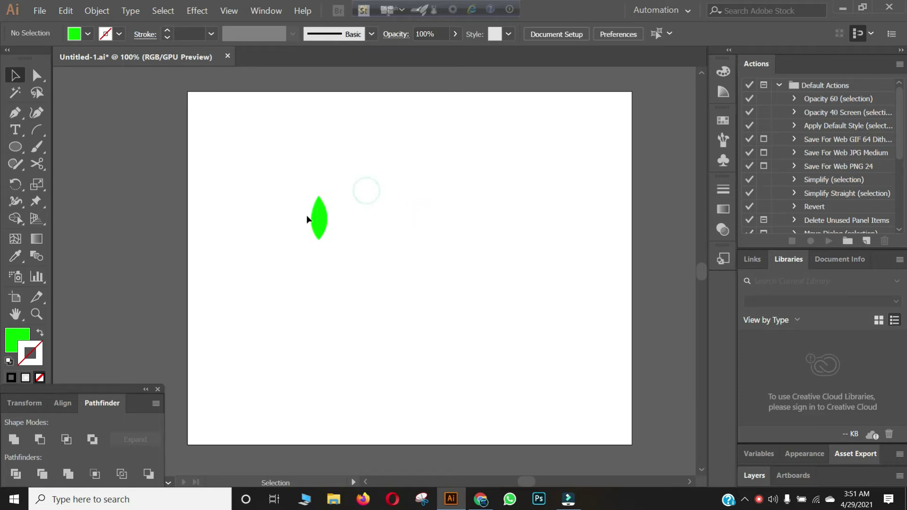
{"action": "left_click_drag", "start_coordinate": [320, 213], "coordinate": [356, 212]}
{"action": "left_click", "coordinate": [258, 186]}
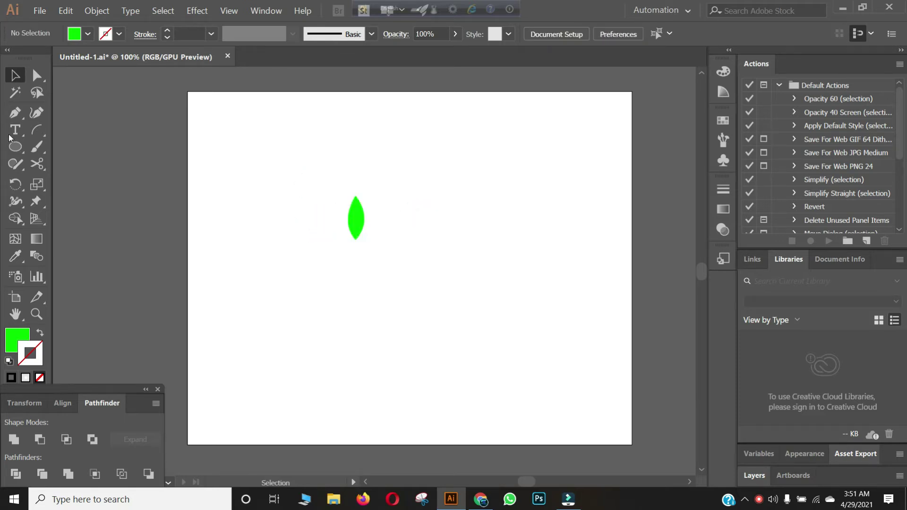
- Draw a long vertical line to the left of the leaf and give it a 1 pt black stroke
{"action": "left_click_drag", "start_coordinate": [37, 130], "coordinate": [91, 135]}
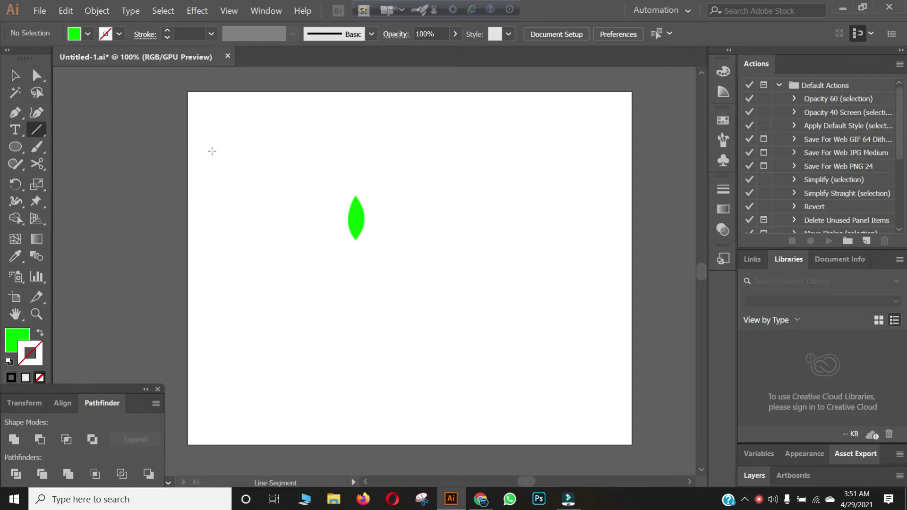
{"action": "left_click_drag", "start_coordinate": [264, 182], "coordinate": [264, 340]}
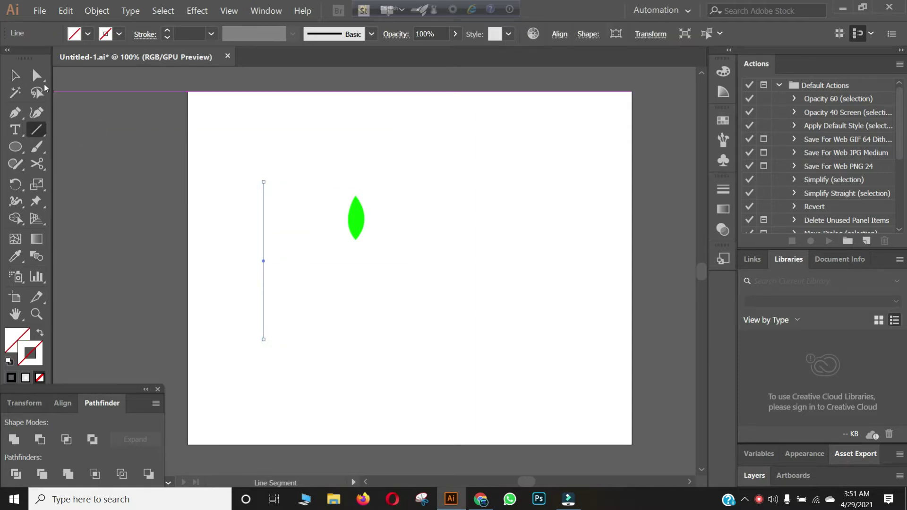
{"action": "key", "text": "v"}
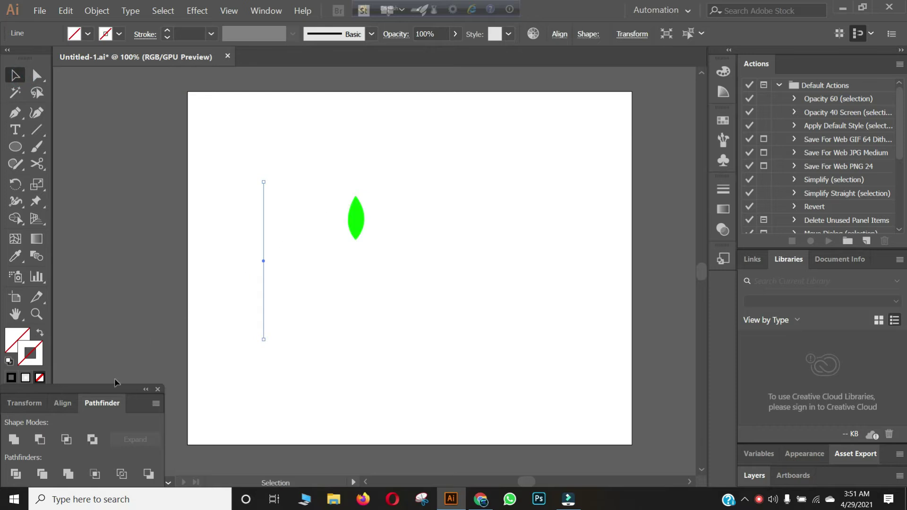
{"action": "left_click", "coordinate": [12, 377]}
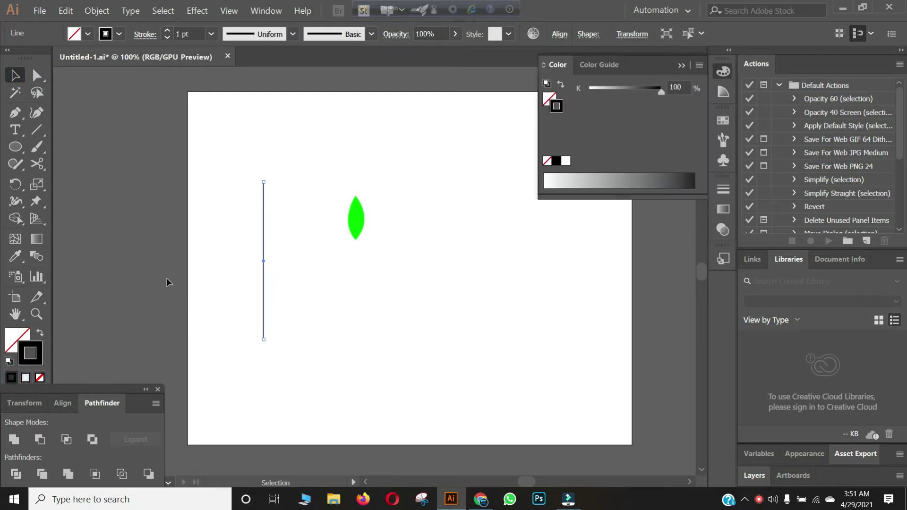
{"action": "left_click", "coordinate": [334, 159]}
- Tilt the leaf up to the right and place it against the right side of the line near its lower end
{"action": "left_click", "coordinate": [357, 216]}
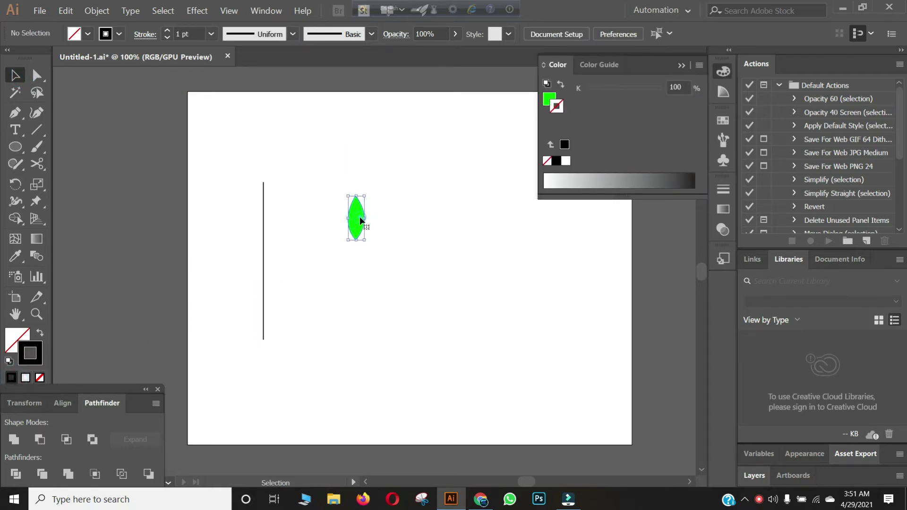
{"action": "left_click_drag", "start_coordinate": [370, 191], "coordinate": [277, 321]}
{"action": "left_click", "coordinate": [310, 288]}
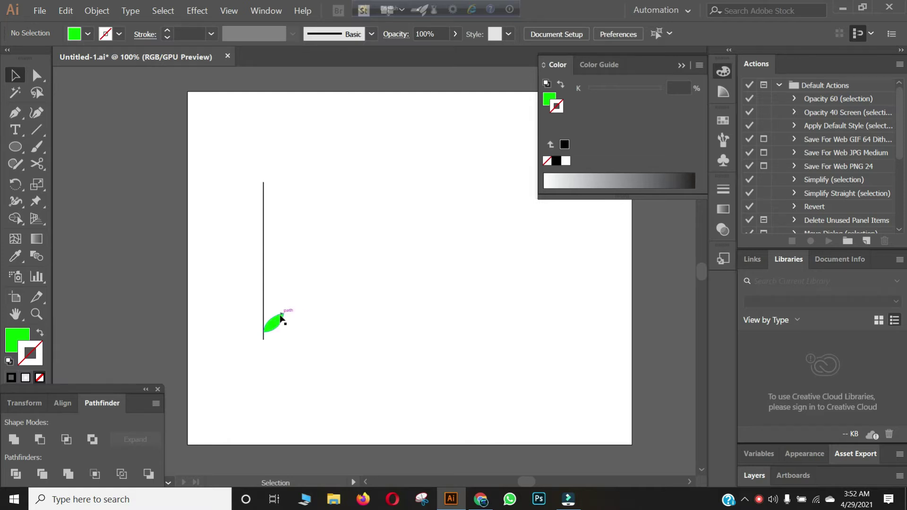
{"action": "left_click", "coordinate": [281, 320]}
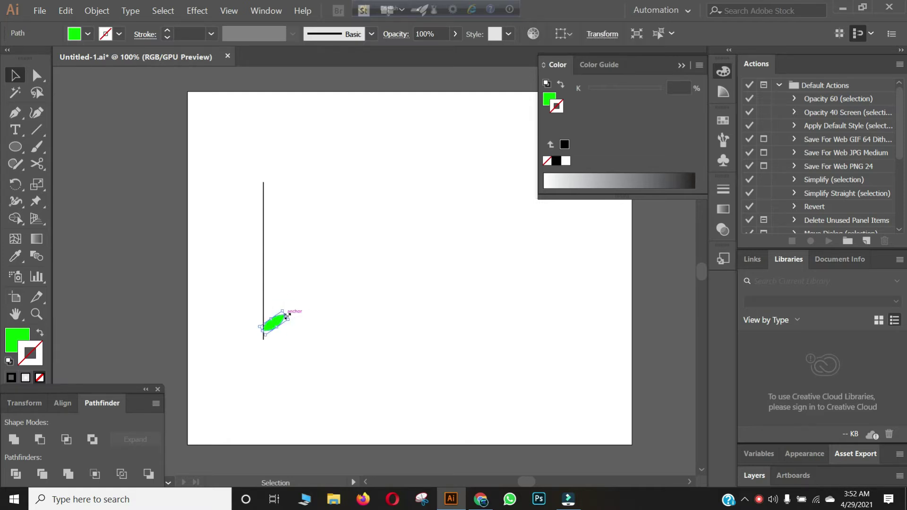
{"action": "left_click", "coordinate": [321, 293]}
{"action": "left_click", "coordinate": [280, 320]}
{"action": "left_click", "coordinate": [306, 285]}
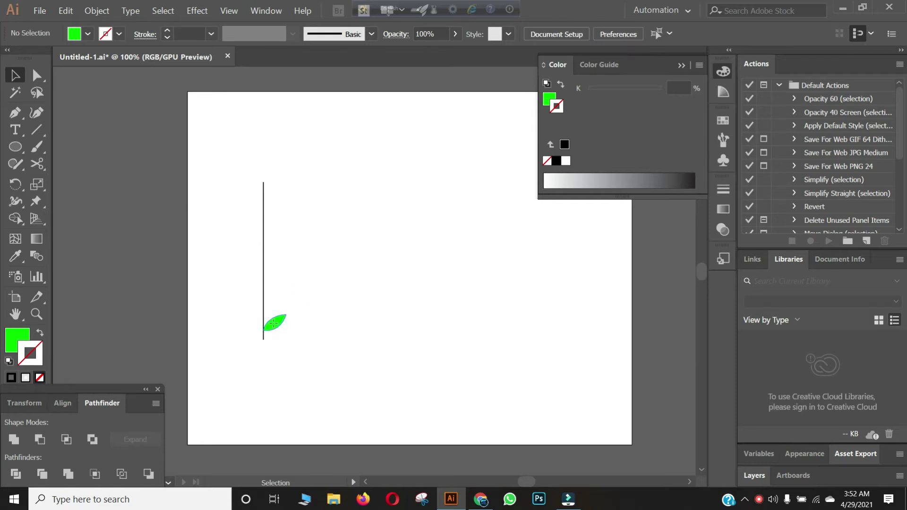
- Copy the leaf just above itself and repeat the duplication until eleven leaves run up the right side of the line
{"action": "left_click", "coordinate": [273, 324]}
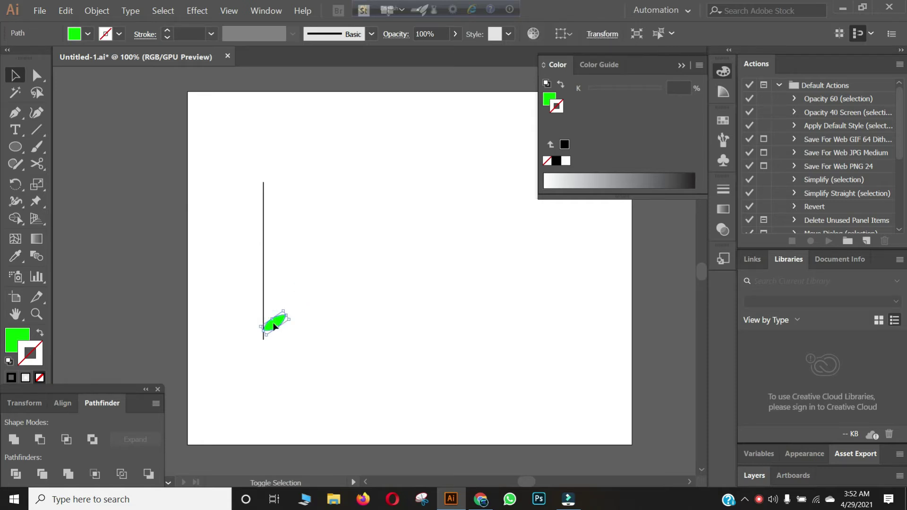
{"action": "left_click", "coordinate": [274, 325], "text": "shift"}
{"action": "left_click", "coordinate": [274, 325]}
{"action": "left_click_drag", "start_coordinate": [273, 325], "coordinate": [275, 312]}
{"action": "key", "text": "a"}
{"action": "key", "text": "ctrl+d"}
{"action": "key", "text": "ctrl+d"}
{"action": "key", "text": "ctrl+d"}
{"action": "key", "text": "ctrl+d"}
{"action": "key", "text": "ctrl+d"}
{"action": "key", "text": "ctrl+d"}
{"action": "key", "text": "ctrl+d"}
{"action": "key", "text": "ctrl+d"}
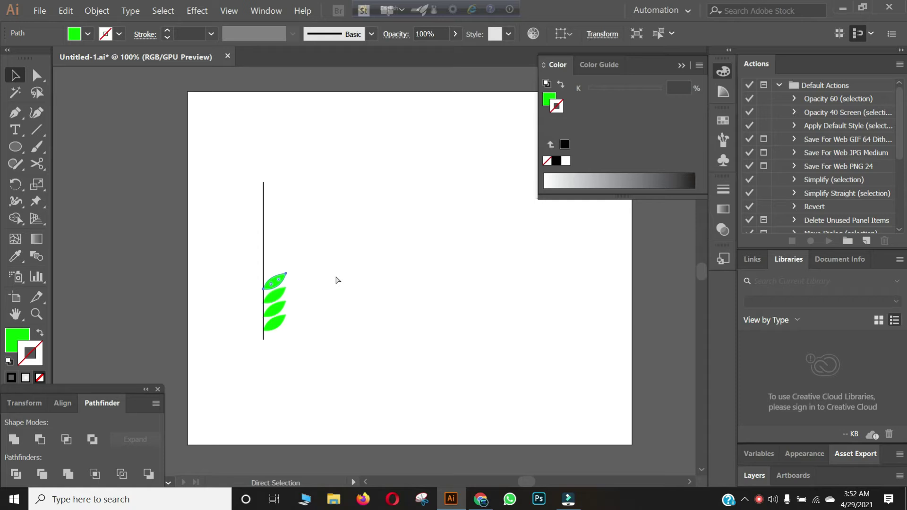
{"action": "key", "text": "ctrl+d"}
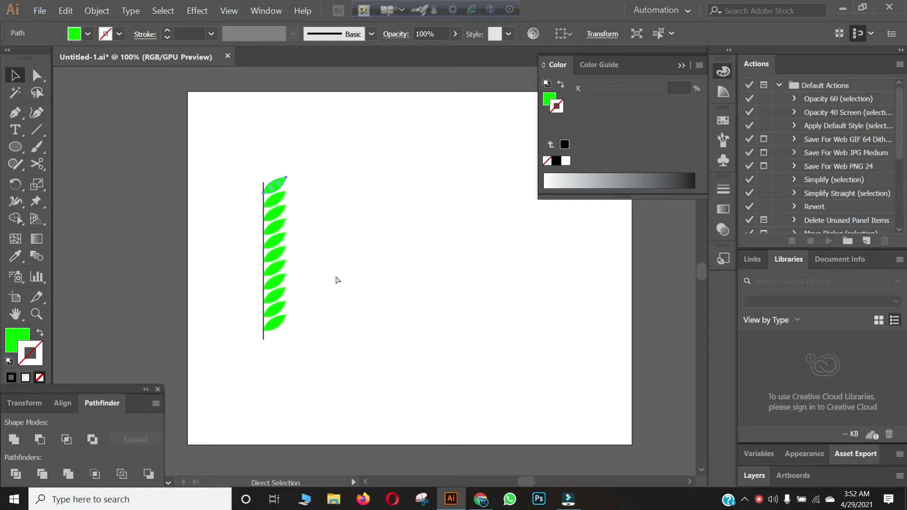
{"action": "key", "text": "v"}
{"action": "left_click", "coordinate": [337, 280]}
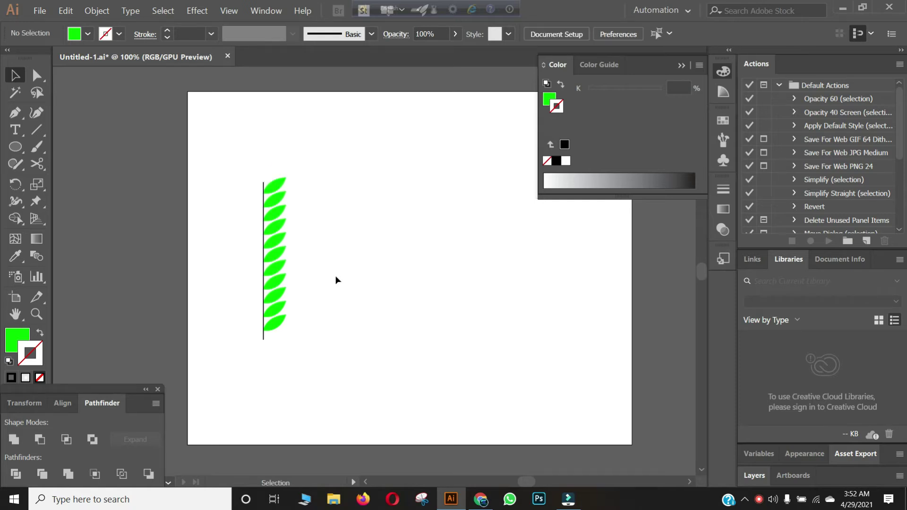
- Select all the leaves in the column, leaving out the stem line
{"action": "left_click", "coordinate": [16, 76]}
{"action": "left_click_drag", "start_coordinate": [284, 163], "coordinate": [278, 349]}
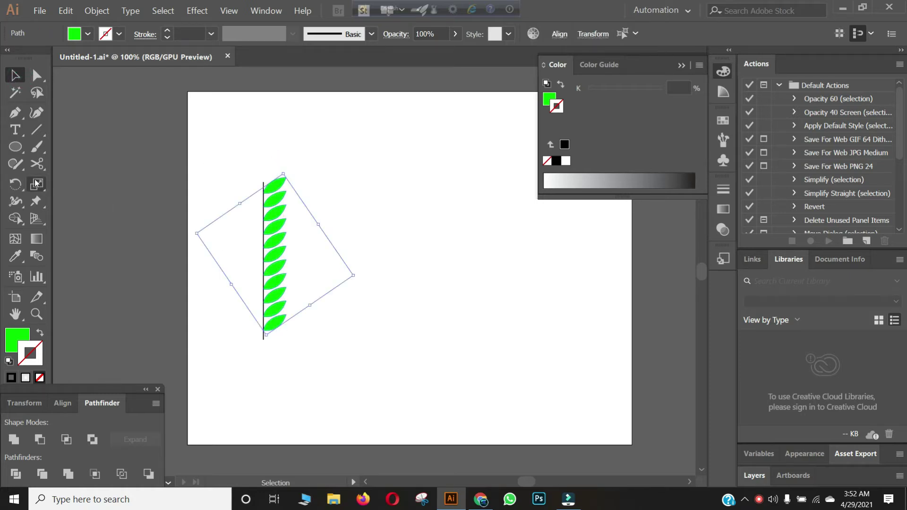
{"action": "double_click", "coordinate": [15, 184]}
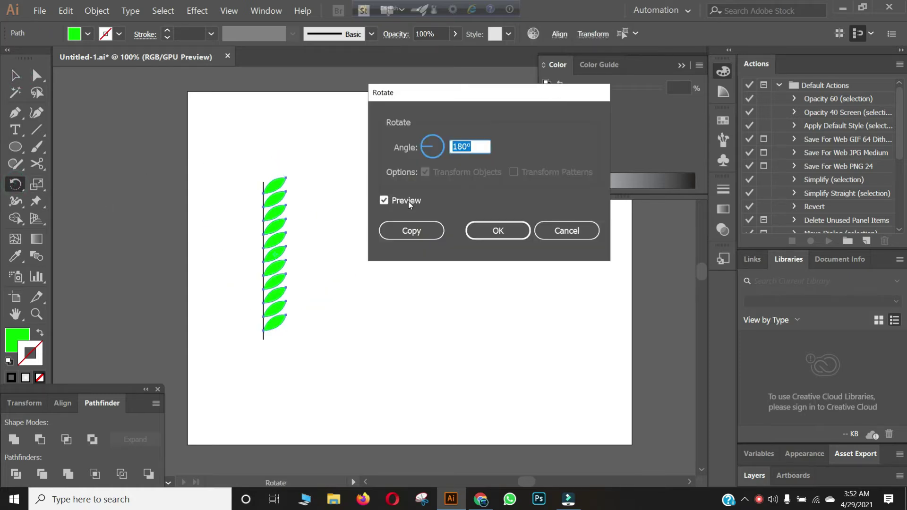
{"action": "left_click", "coordinate": [384, 200]}
{"action": "left_click", "coordinate": [385, 201]}
{"action": "left_click", "coordinate": [385, 201]}
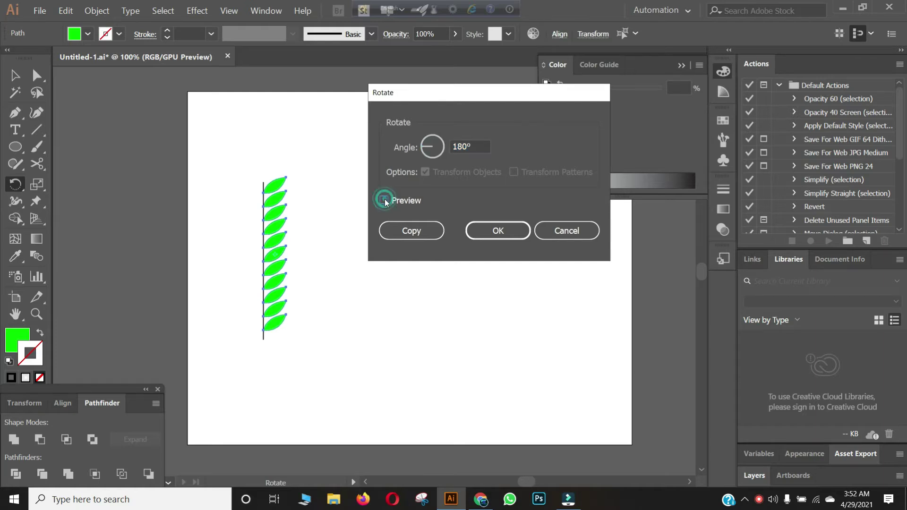
{"action": "left_click", "coordinate": [385, 201]}
{"action": "left_click", "coordinate": [386, 201]}
{"action": "left_click", "coordinate": [385, 201]}
{"action": "left_click", "coordinate": [385, 201]}
{"action": "left_click", "coordinate": [568, 222]}
- Reflect a copy of the leaf column across the vertical axis and move it to the left side of the stem line
{"action": "left_click_drag", "start_coordinate": [15, 184], "coordinate": [87, 204]}
{"action": "double_click", "coordinate": [16, 184]}
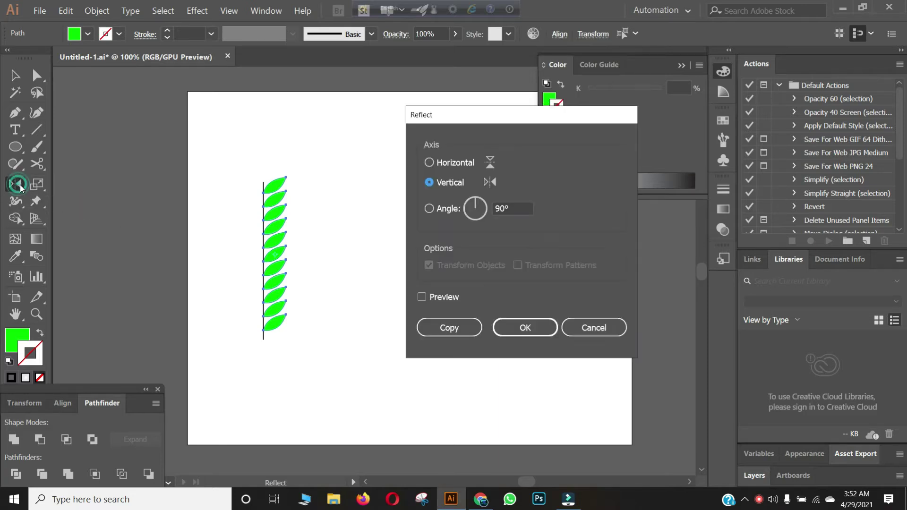
{"action": "left_click", "coordinate": [422, 297]}
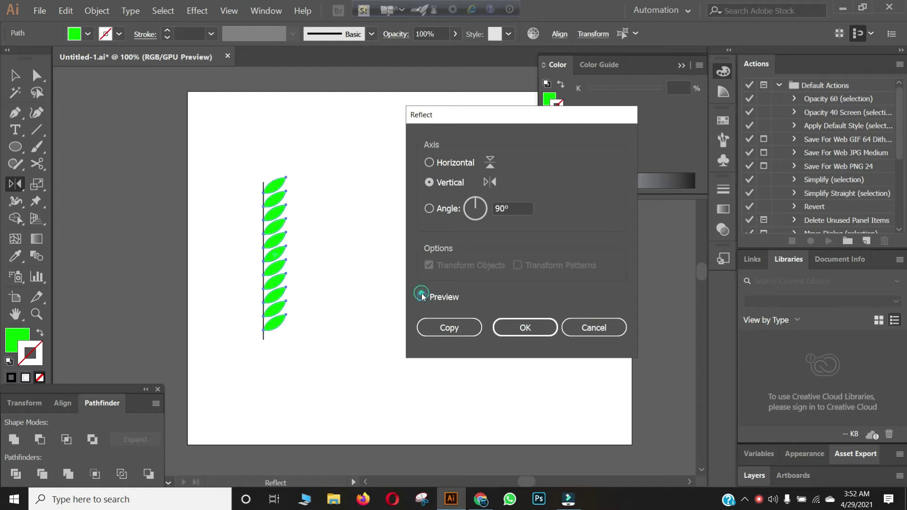
{"action": "left_click", "coordinate": [467, 329]}
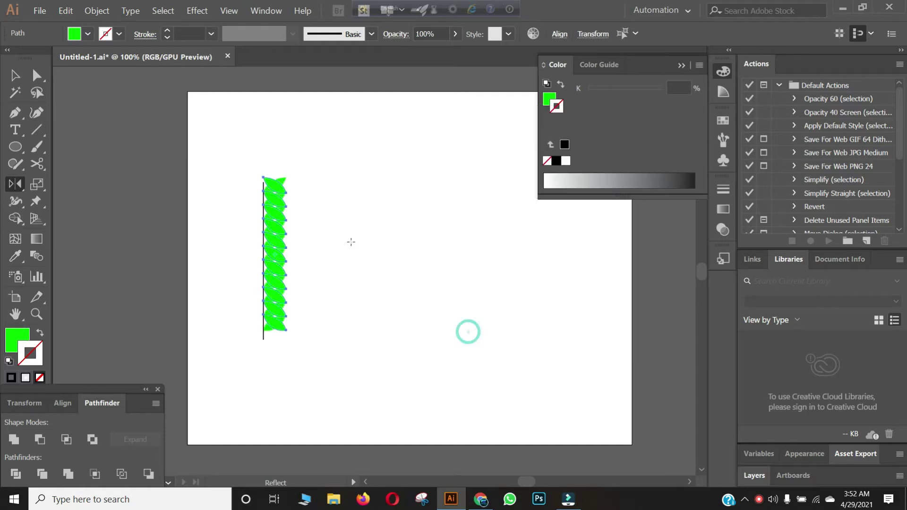
{"action": "left_click", "coordinate": [16, 77]}
{"action": "left_click_drag", "start_coordinate": [280, 234], "coordinate": [260, 233]}
{"action": "left_click", "coordinate": [388, 201]}
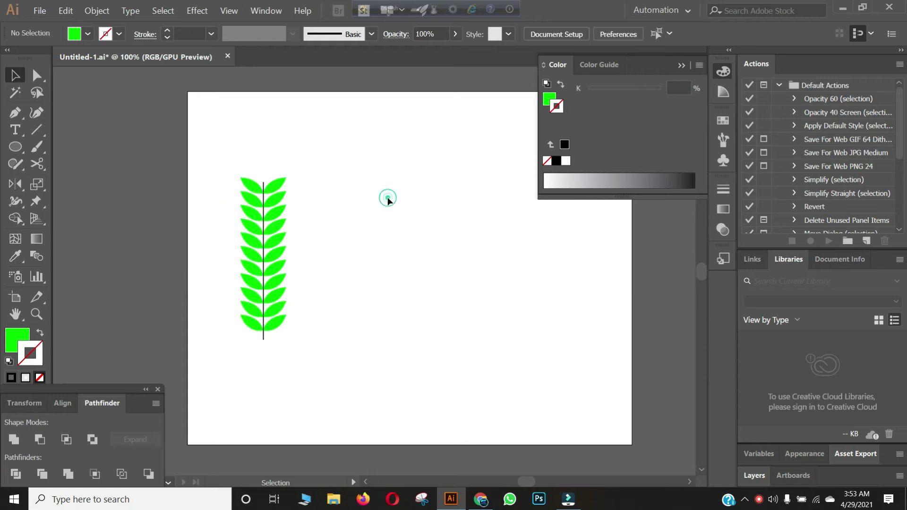
- Extend the stem line slightly below the lowest leaves and shift it a little downward
{"action": "left_click", "coordinate": [263, 338]}
{"action": "left_click_drag", "start_coordinate": [263, 339], "coordinate": [263, 344]}
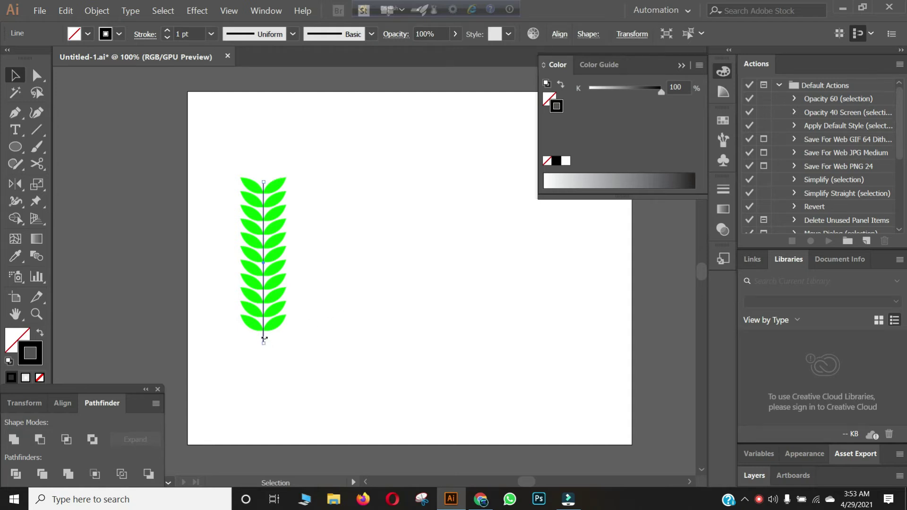
{"action": "left_click", "coordinate": [310, 337]}
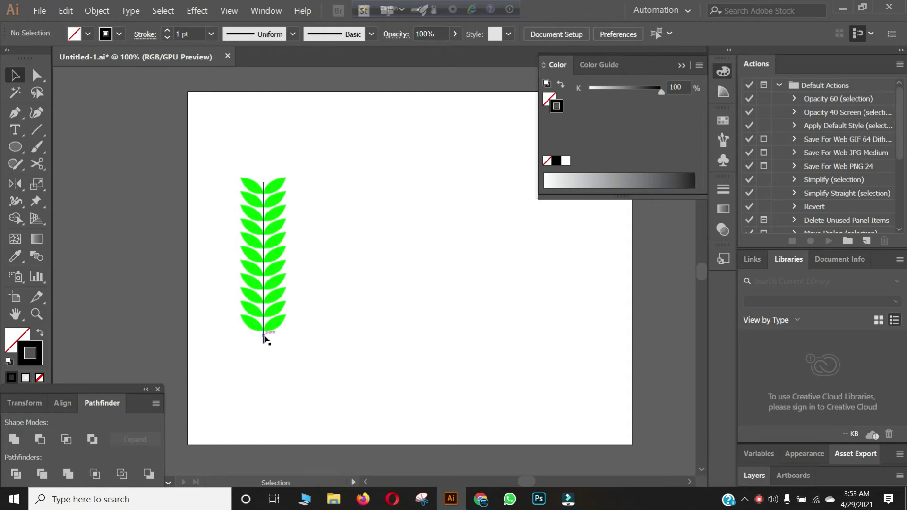
{"action": "left_click_drag", "start_coordinate": [263, 336], "coordinate": [264, 340]}
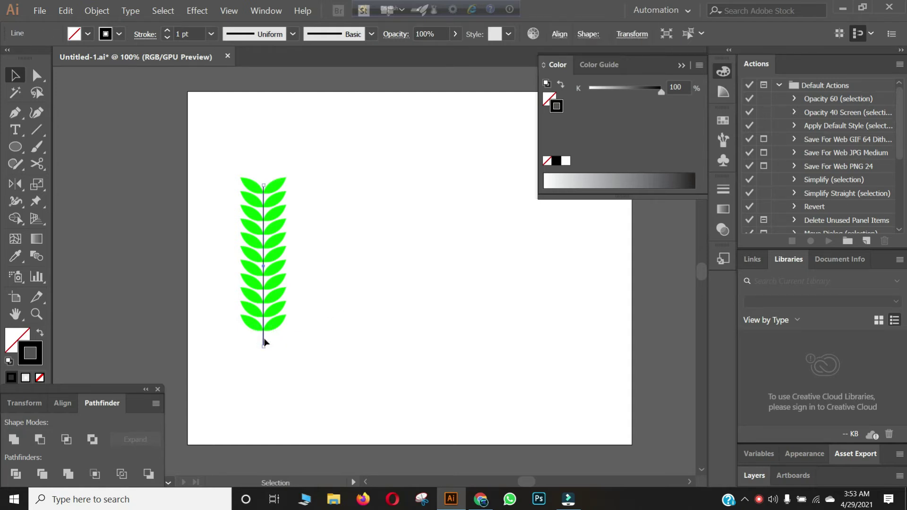
- Place a copy of the top right leaf upright, centred on the tip of the stem line
{"action": "left_click", "coordinate": [327, 320]}
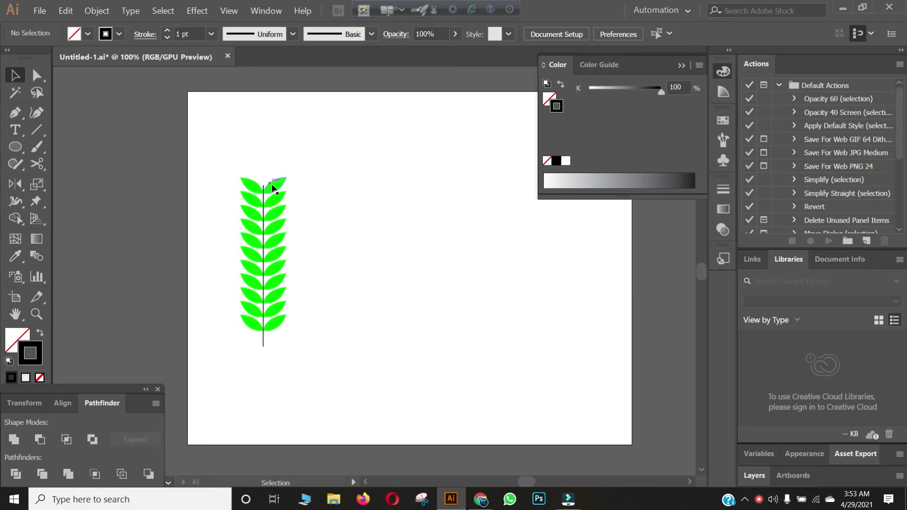
{"action": "left_click", "coordinate": [276, 187]}
{"action": "mouse_move", "coordinate": [277, 188]}
{"action": "left_mouse_down"}
{"action": "mouse_move", "coordinate": [272, 169]}
{"action": "mouse_move", "coordinate": [288, 156]}
{"action": "mouse_move", "coordinate": [275, 147]}
{"action": "mouse_move", "coordinate": [267, 172]}
{"action": "left_mouse_up"}
{"action": "left_click", "coordinate": [313, 161]}
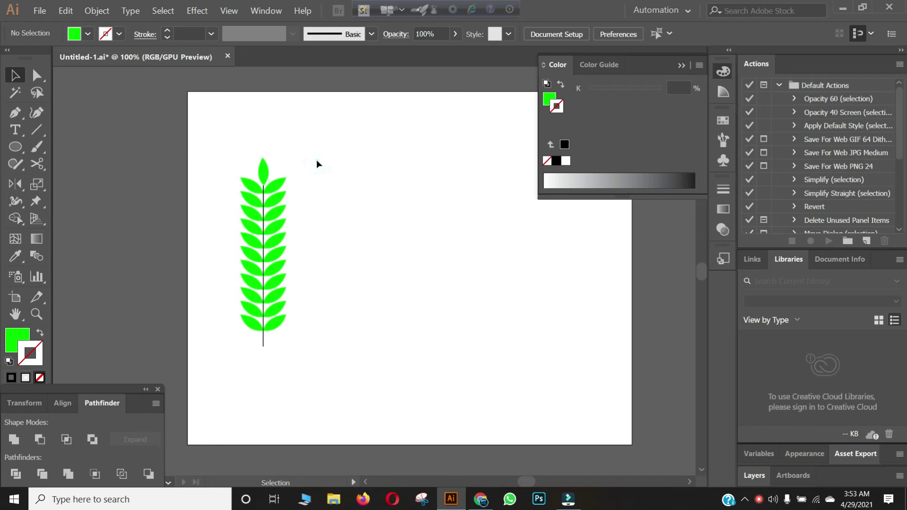
{"action": "left_click", "coordinate": [267, 172]}
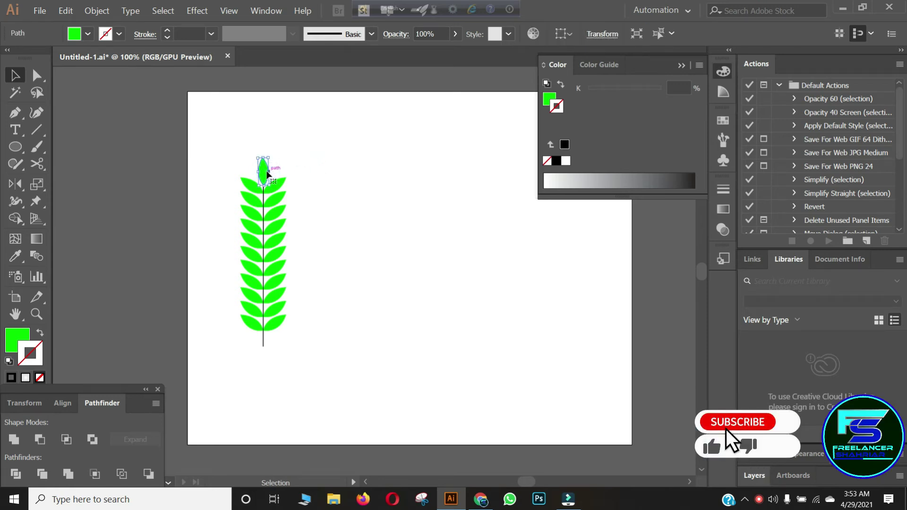
{"action": "left_click", "coordinate": [297, 175]}
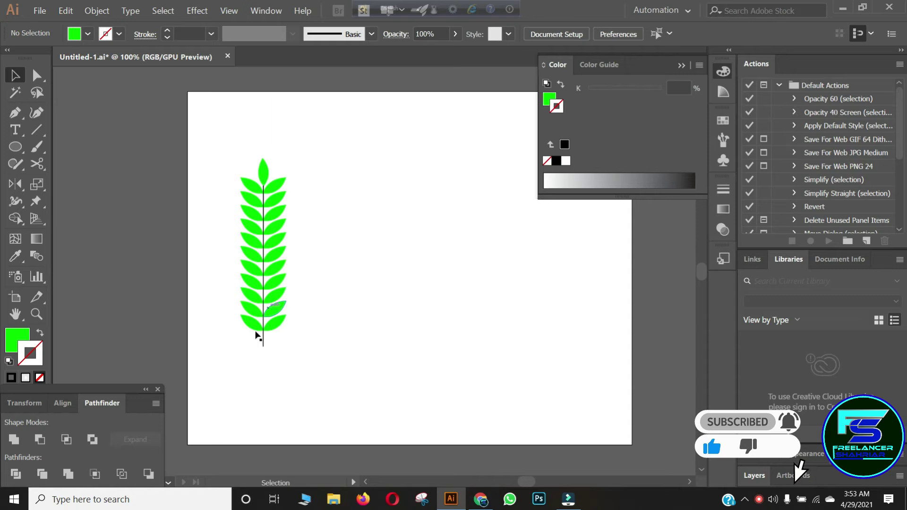
- Change the stem line's stroke from black to the bright green swatch that matches the leaves
{"action": "left_click", "coordinate": [263, 345]}
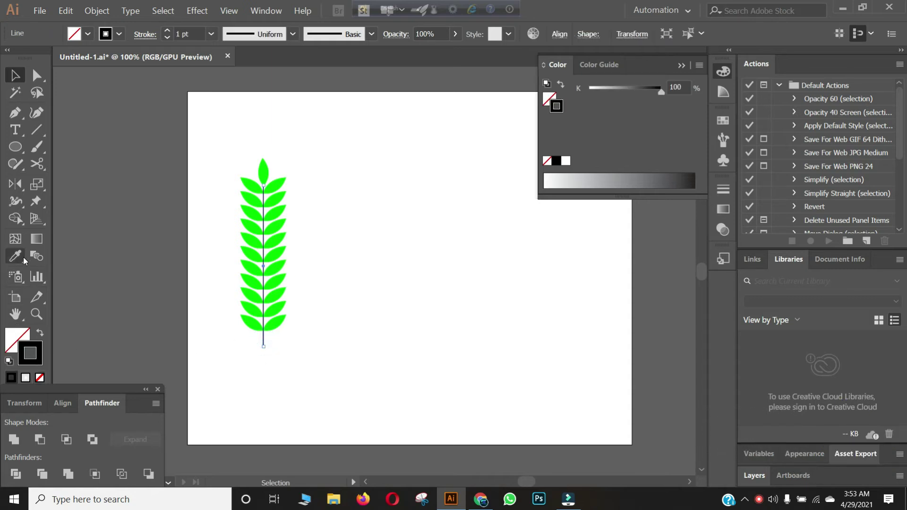
{"action": "left_click", "coordinate": [724, 122]}
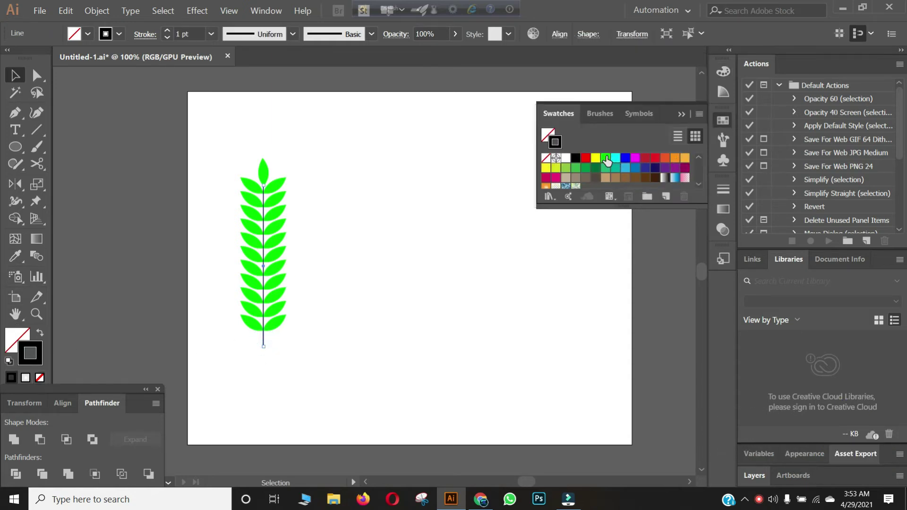
{"action": "left_click", "coordinate": [605, 158]}
{"action": "left_click", "coordinate": [681, 114]}
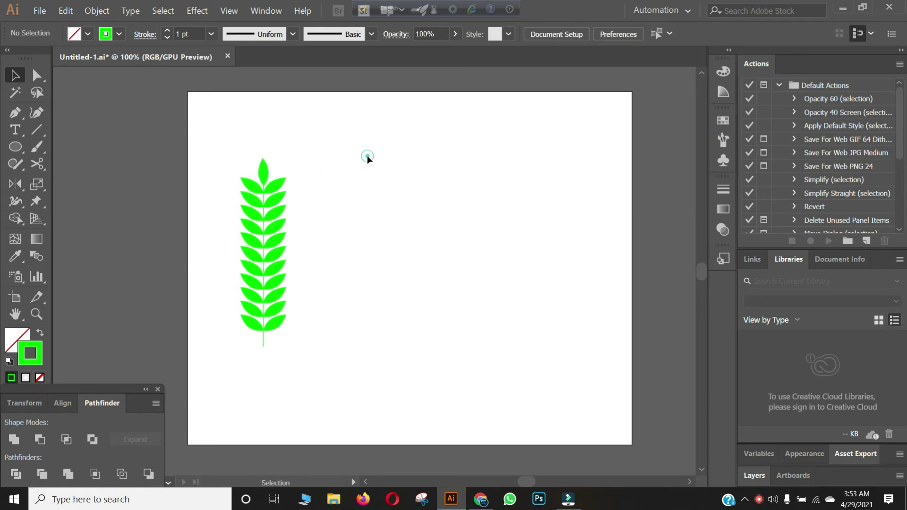
- Select all the leaves together with the stem and group them into one branch
{"action": "left_click_drag", "start_coordinate": [222, 148], "coordinate": [283, 249]}
{"action": "right_click", "coordinate": [278, 246]}
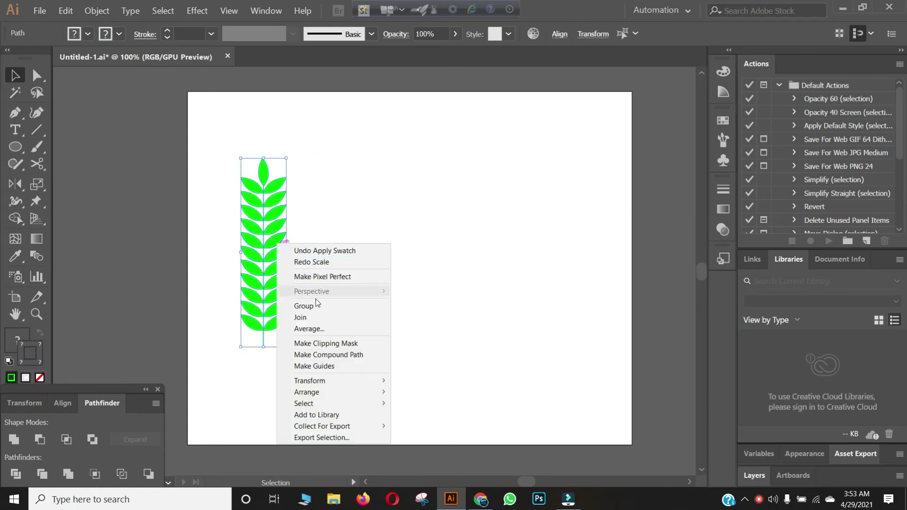
{"action": "left_click", "coordinate": [325, 308]}
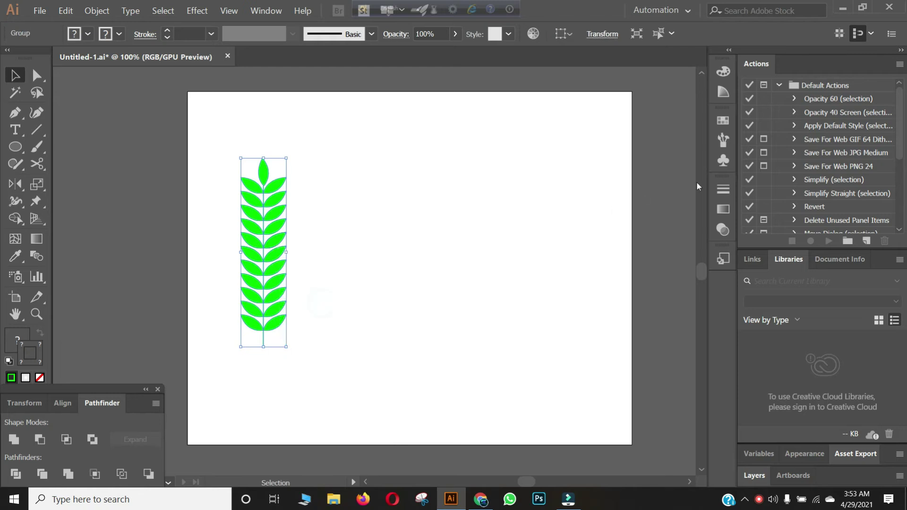
- Create a new Art Brush from the grouped leaf branch, keeping the default name and brush options
{"action": "left_click", "coordinate": [726, 147]}
{"action": "mouse_move", "coordinate": [258, 219]}
{"action": "left_mouse_down"}
{"action": "mouse_move", "coordinate": [613, 165]}
{"action": "mouse_move", "coordinate": [599, 171]}
{"action": "left_mouse_up"}
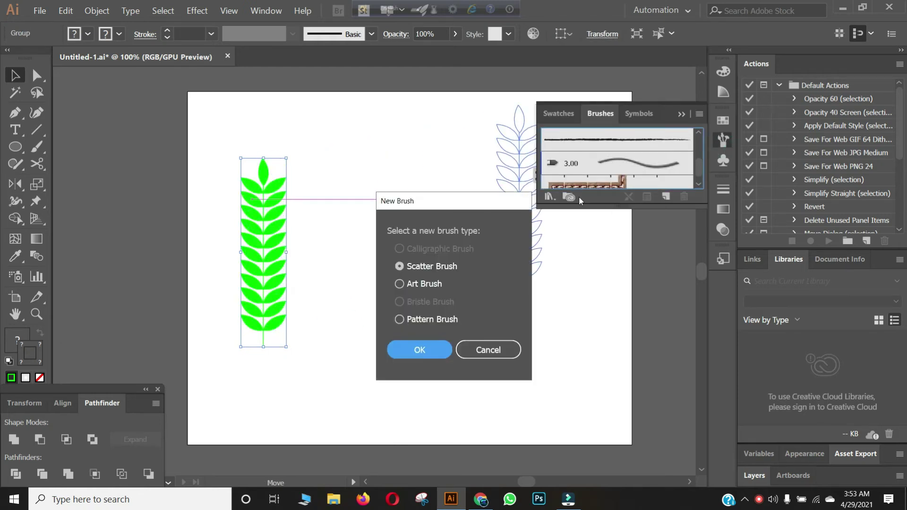
{"action": "left_click", "coordinate": [400, 284]}
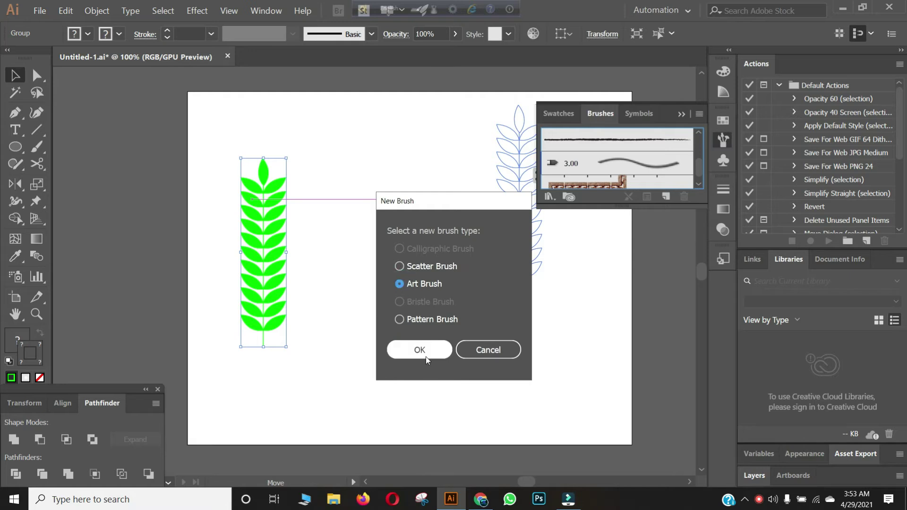
{"action": "left_click", "coordinate": [420, 350]}
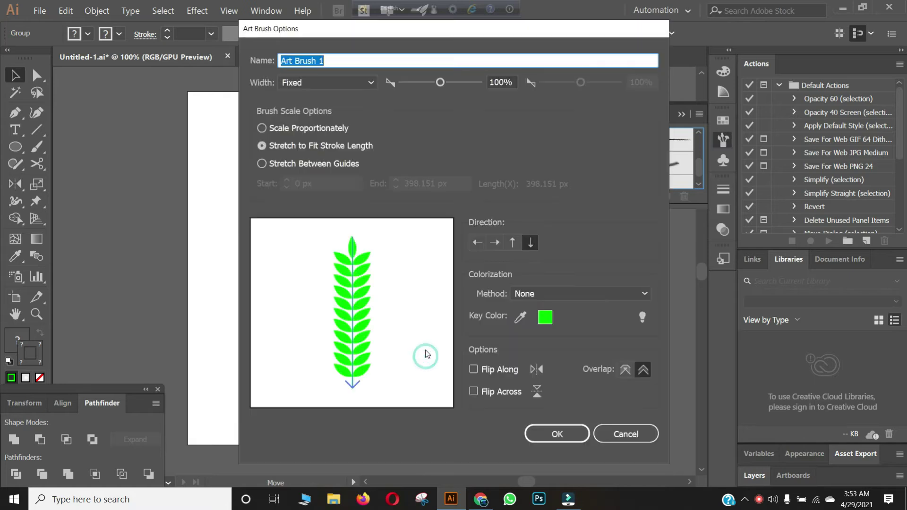
{"action": "left_click", "coordinate": [557, 436]}
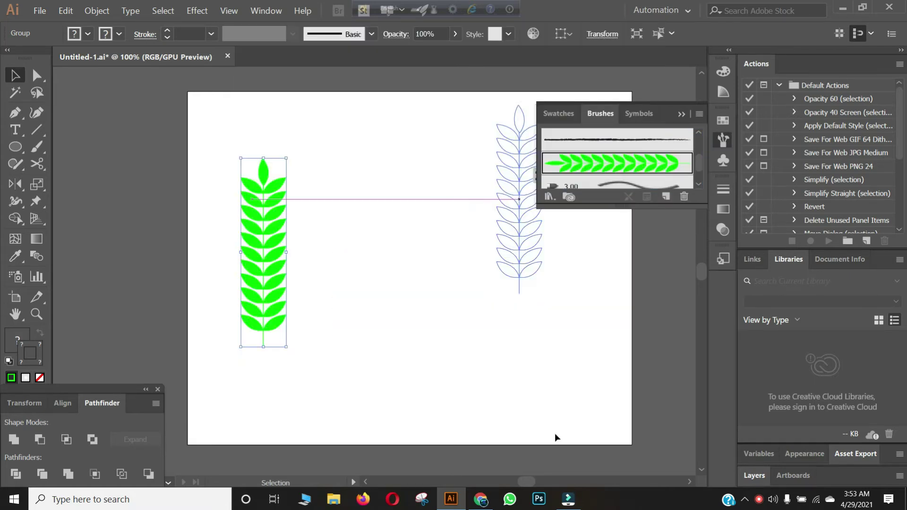
{"action": "left_click", "coordinate": [683, 114]}
{"action": "left_click", "coordinate": [392, 136]}
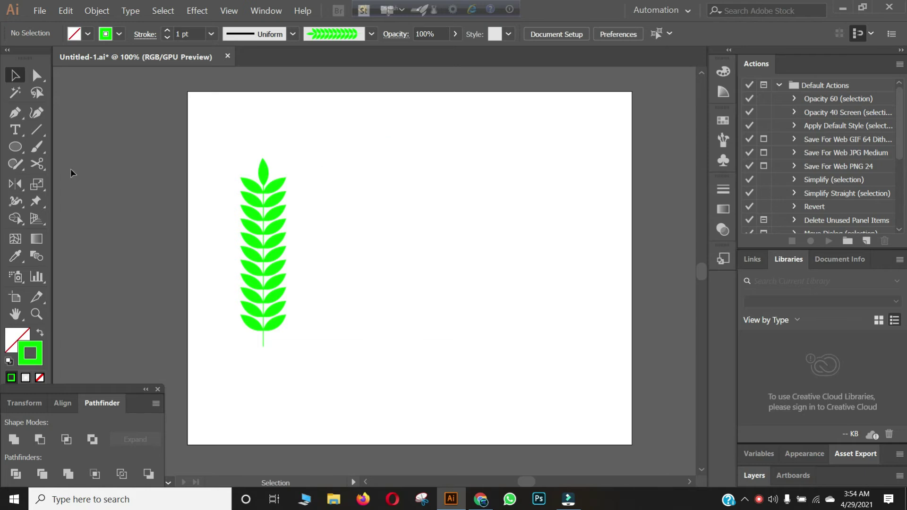
- Draw a large unfilled circle with a green stroke to the right of the leaf branch
{"action": "left_click", "coordinate": [15, 147]}
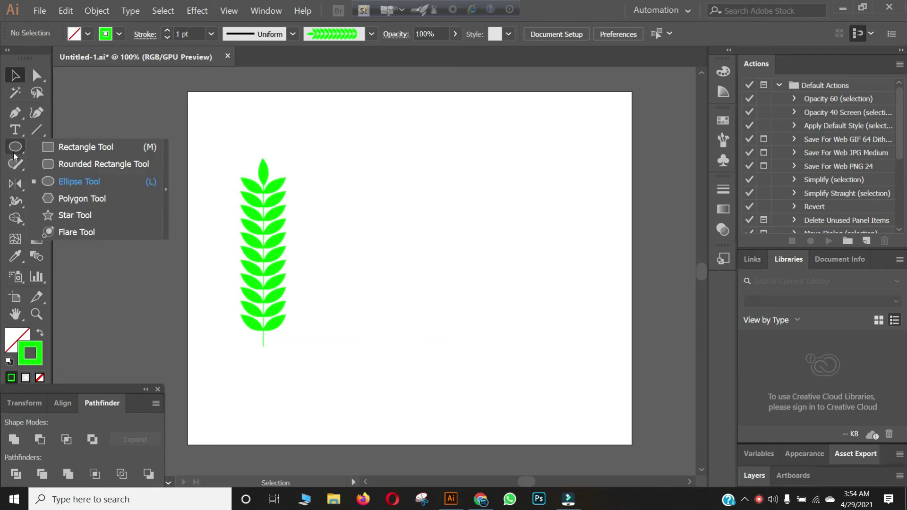
{"action": "left_click", "coordinate": [87, 182]}
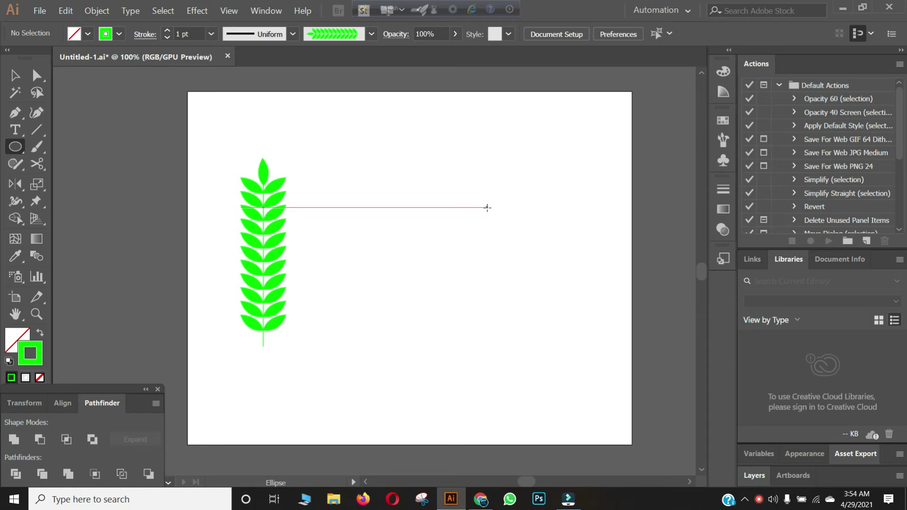
{"action": "left_click_drag", "start_coordinate": [487, 207], "coordinate": [579, 298]}
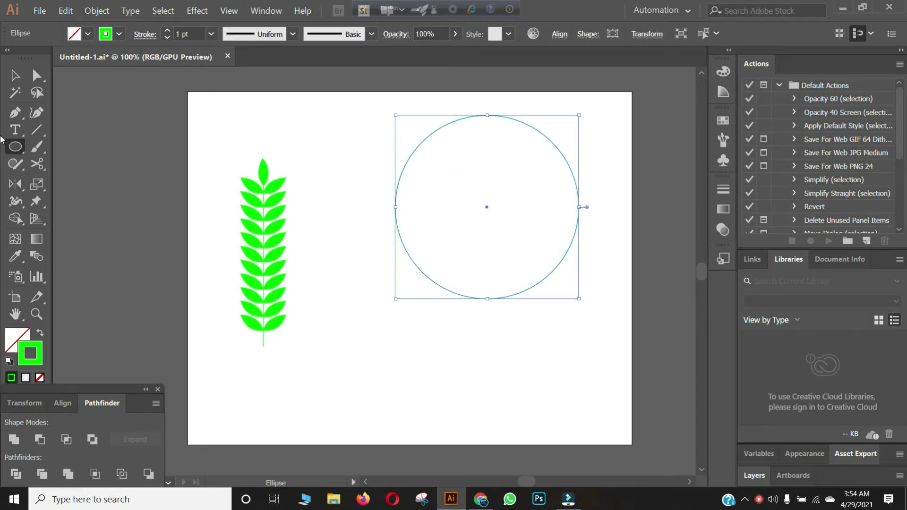
{"action": "left_click", "coordinate": [14, 76]}
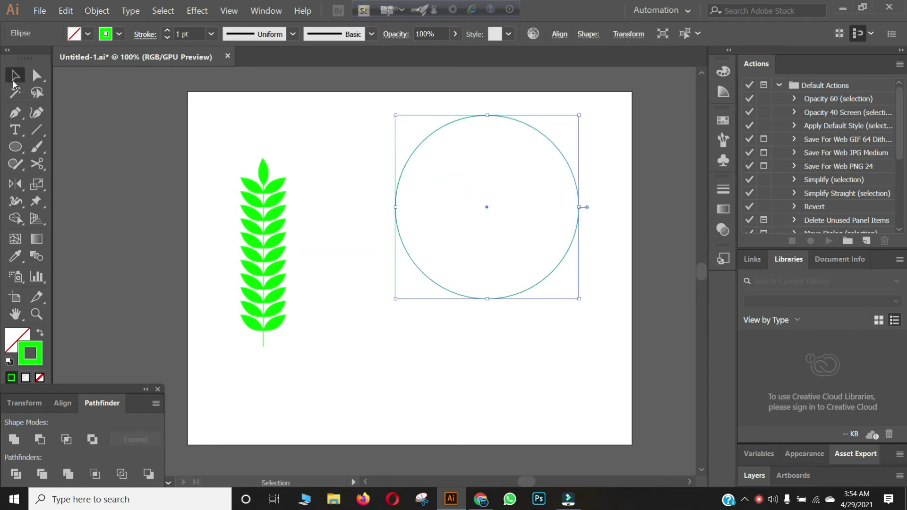
- Cut the circle with Scissors at four points, either side of its top and either side of its bottom
{"action": "left_click", "coordinate": [37, 164]}
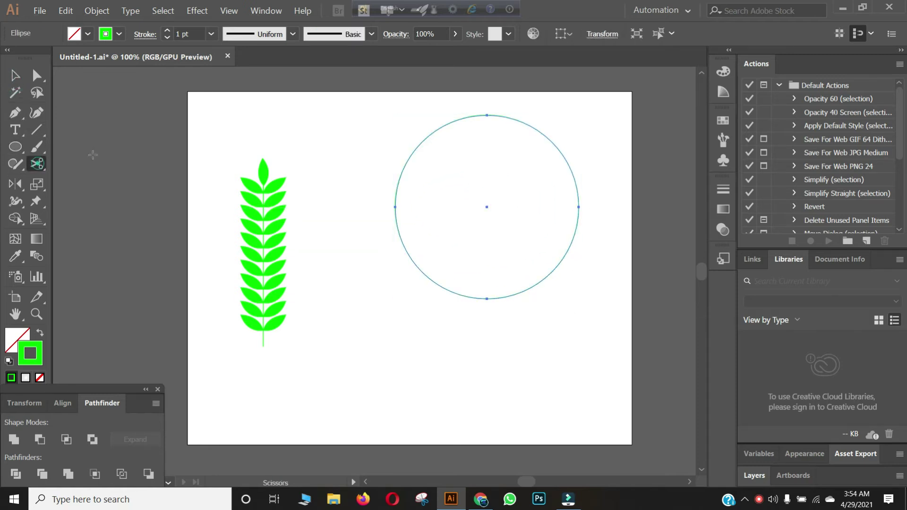
{"action": "left_click", "coordinate": [452, 122]}
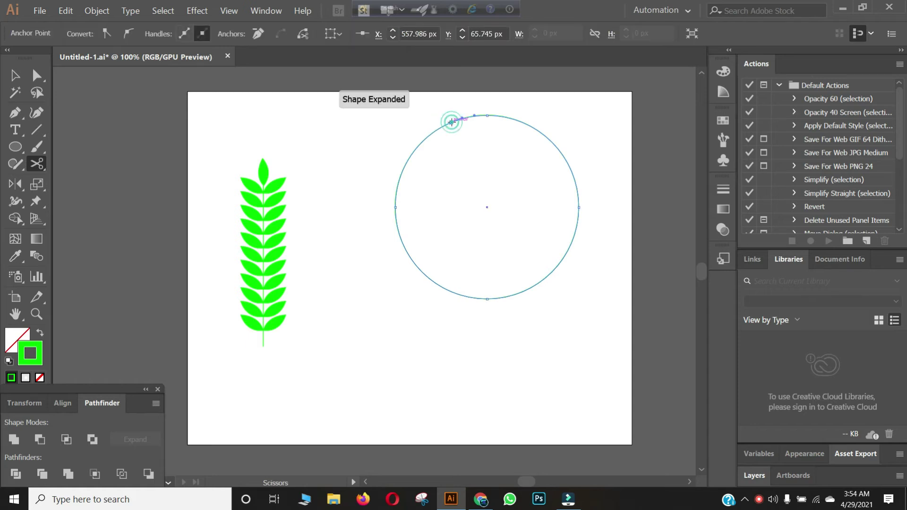
{"action": "left_click", "coordinate": [514, 119]}
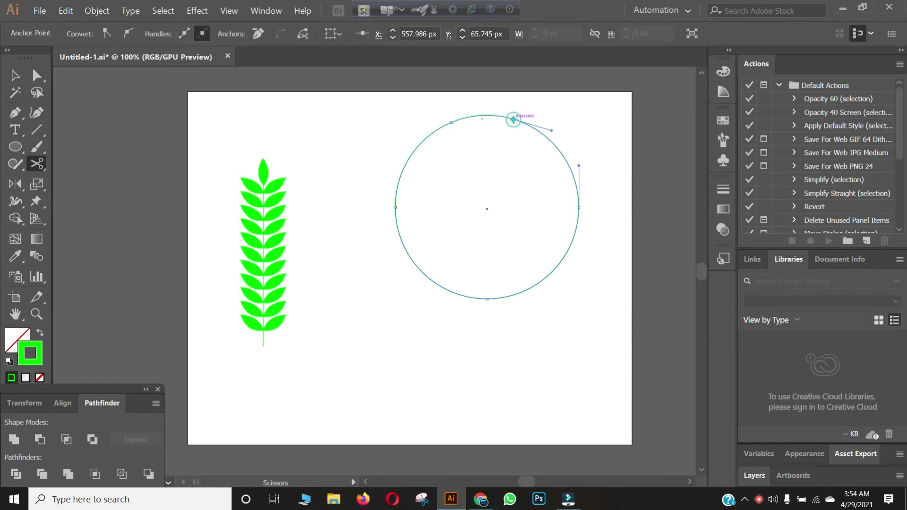
{"action": "left_click", "coordinate": [459, 294]}
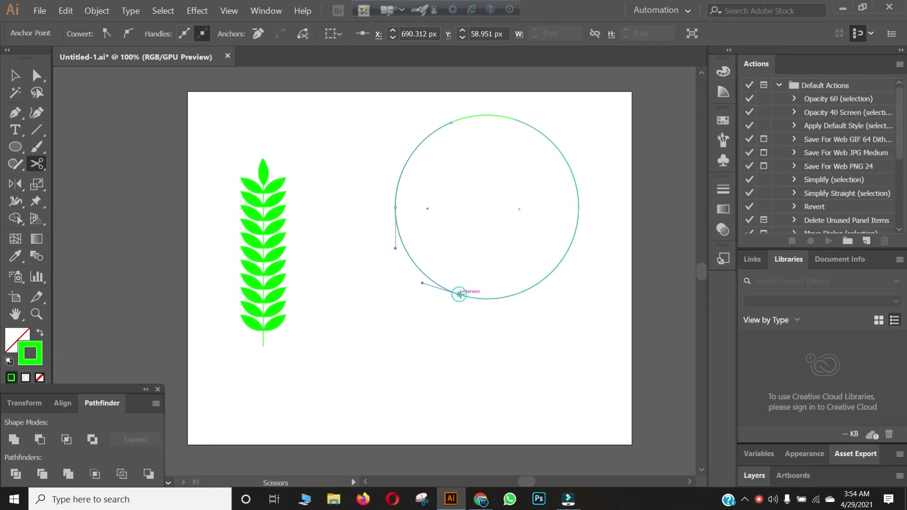
{"action": "left_click", "coordinate": [530, 288]}
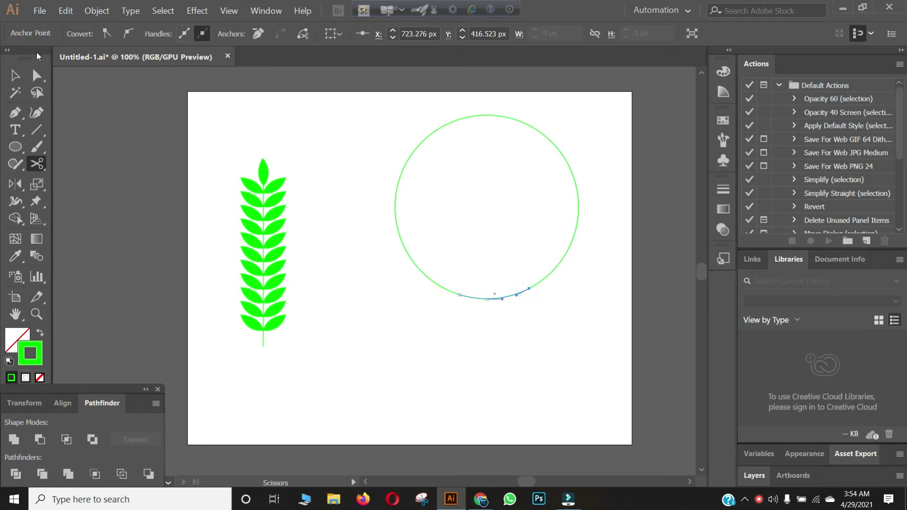
- Delete the circle's top, bottom and right segments, leaving only the left arc
{"action": "left_click", "coordinate": [17, 74]}
{"action": "left_click_drag", "start_coordinate": [484, 96], "coordinate": [544, 330]}
{"action": "key", "text": "Delete"}
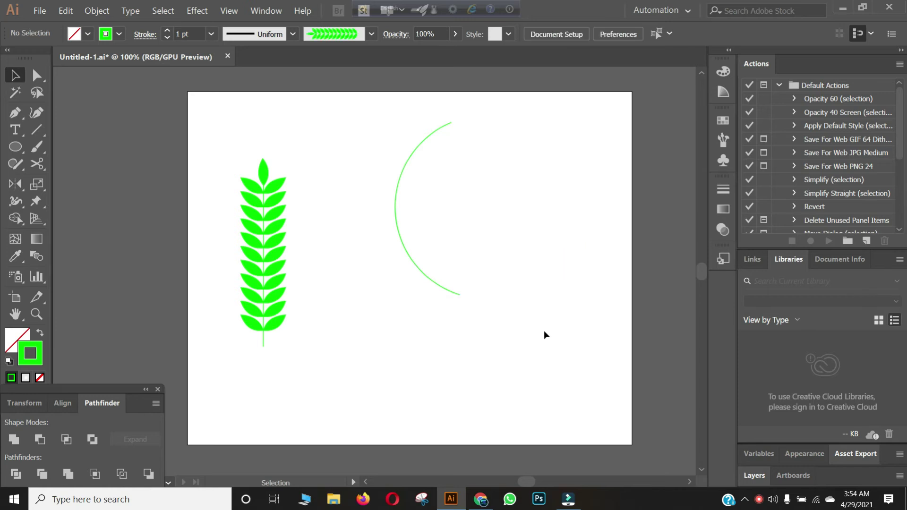
- Apply the leaf branch art brush to the remaining arc
{"action": "left_click", "coordinate": [397, 229]}
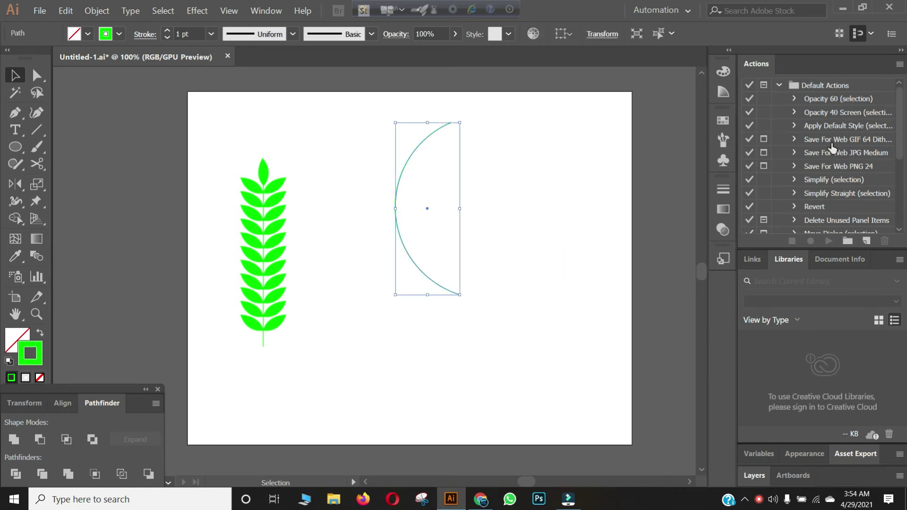
{"action": "left_click", "coordinate": [724, 144]}
{"action": "left_click", "coordinate": [657, 166]}
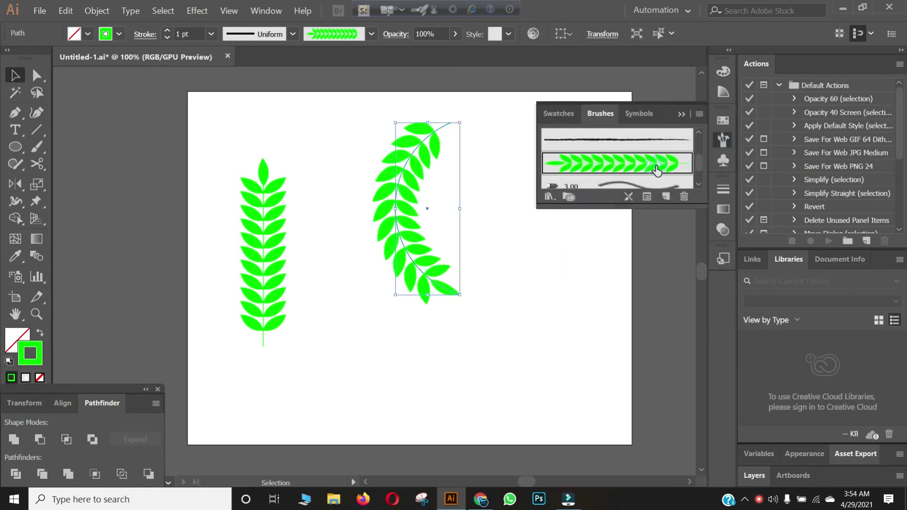
{"action": "left_click", "coordinate": [683, 114]}
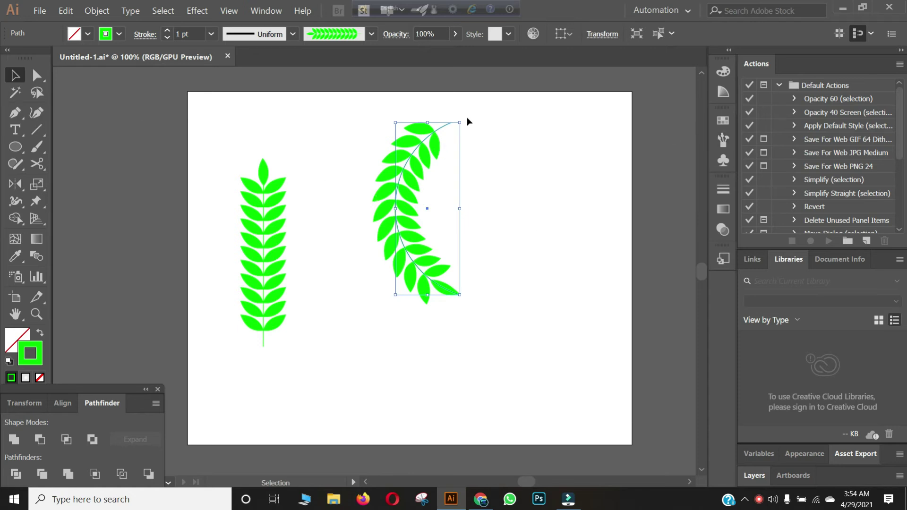
- Rotate the leafy arc 180° and give its stroke the tapered width profile that is thickest near one end
{"action": "left_click_drag", "start_coordinate": [460, 122], "coordinate": [418, 352]}
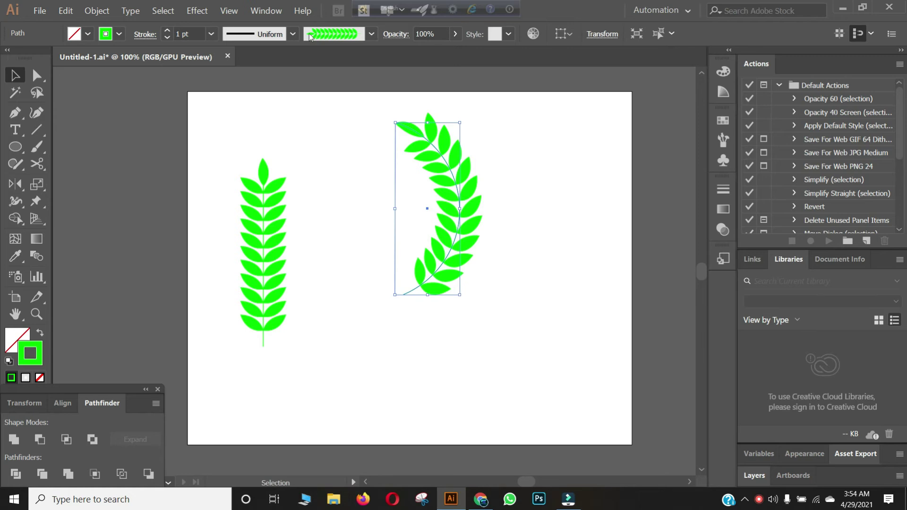
{"action": "left_click", "coordinate": [293, 34]}
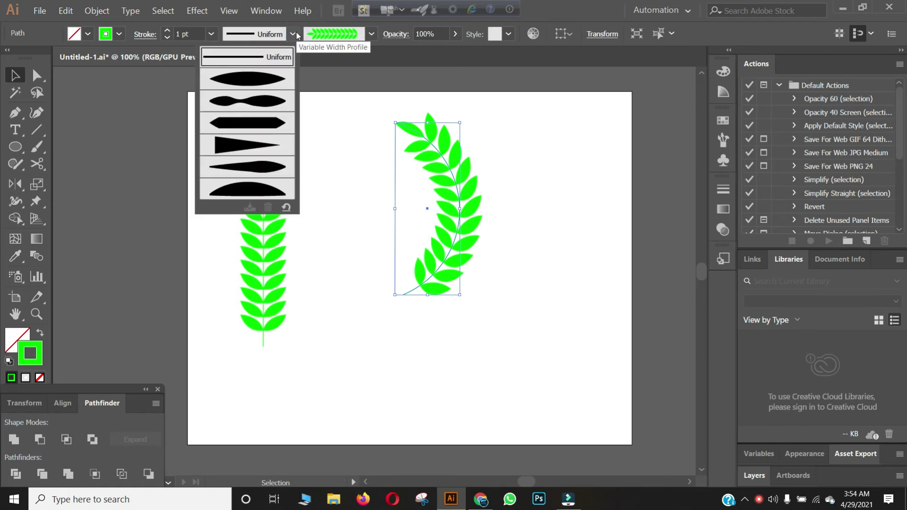
{"action": "left_click", "coordinate": [251, 168]}
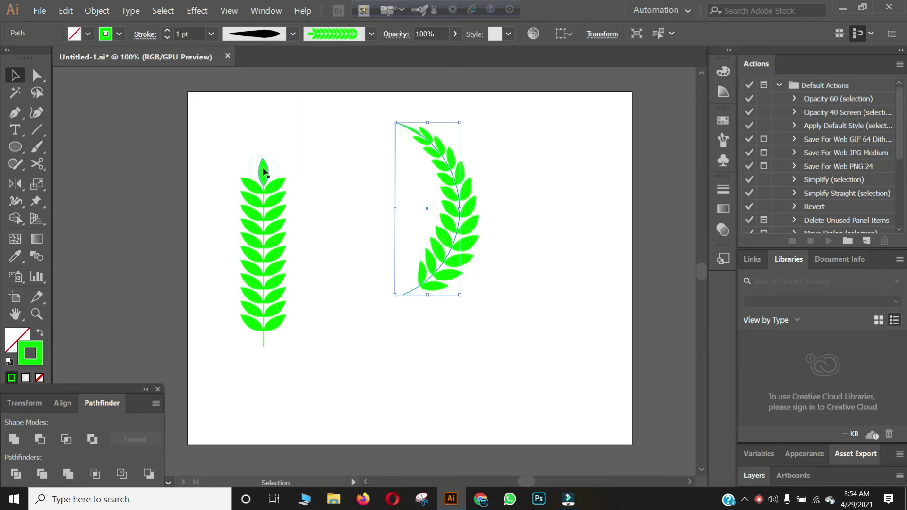
- Delete the original straight leaf branch, keeping only the curved one
{"action": "left_click", "coordinate": [518, 174]}
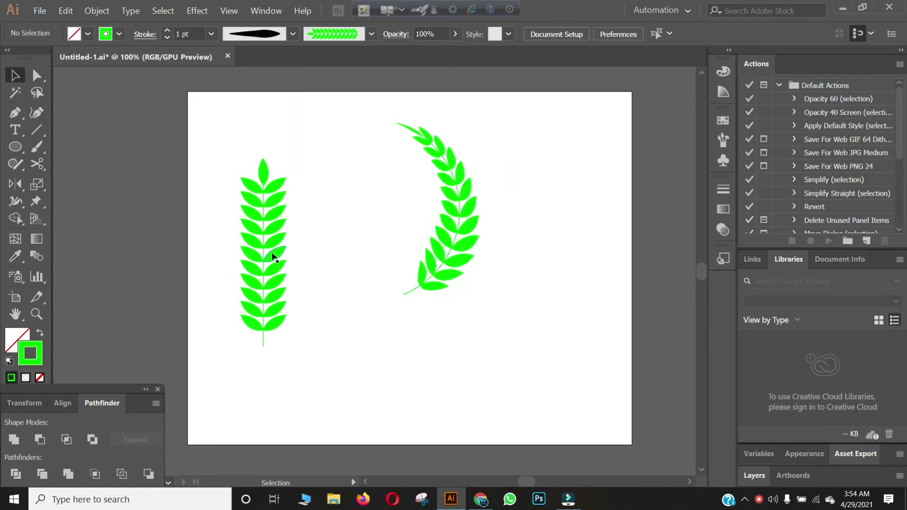
{"action": "left_click_drag", "start_coordinate": [239, 147], "coordinate": [310, 324]}
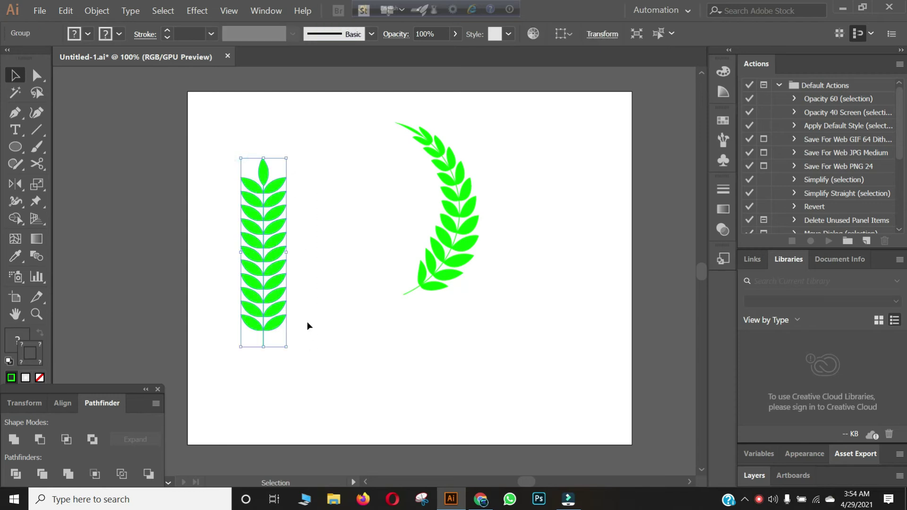
{"action": "key", "text": "Delete"}
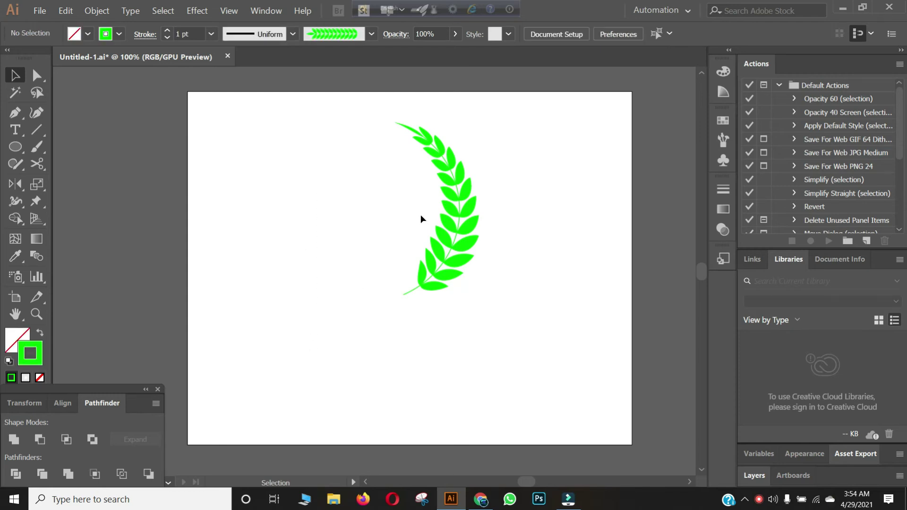
- Reflect a copy of the curved leaf branch across the vertical axis
{"action": "left_click", "coordinate": [396, 121]}
{"action": "double_click", "coordinate": [15, 183]}
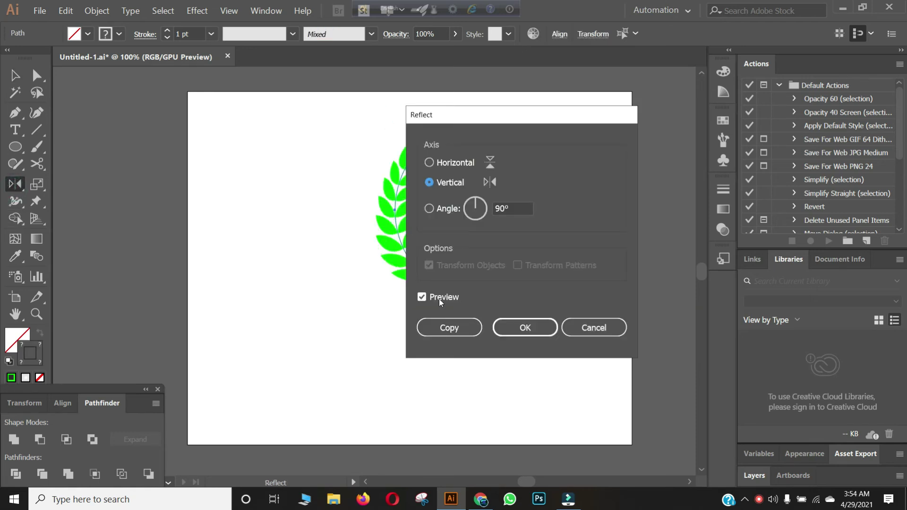
{"action": "left_click", "coordinate": [437, 328]}
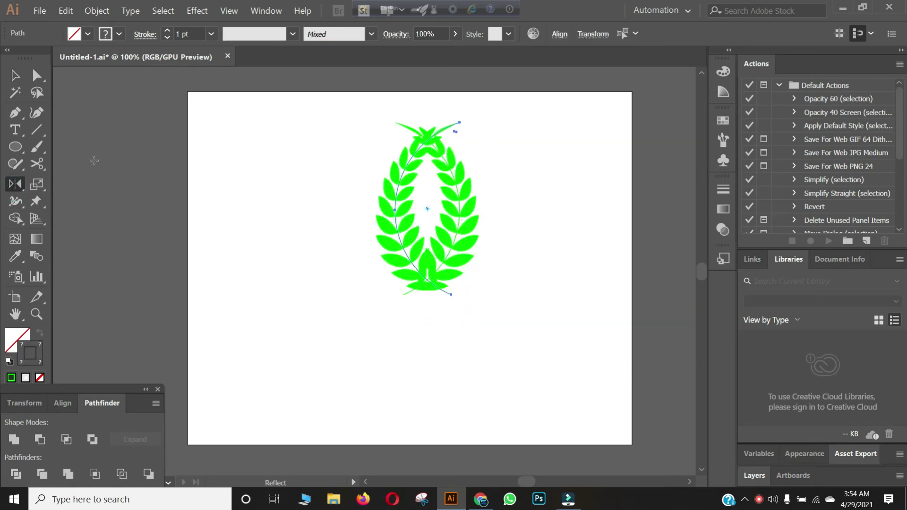
- Move the reflected leaf branch left of the original so the two form an open wreath
{"action": "left_click", "coordinate": [15, 75]}
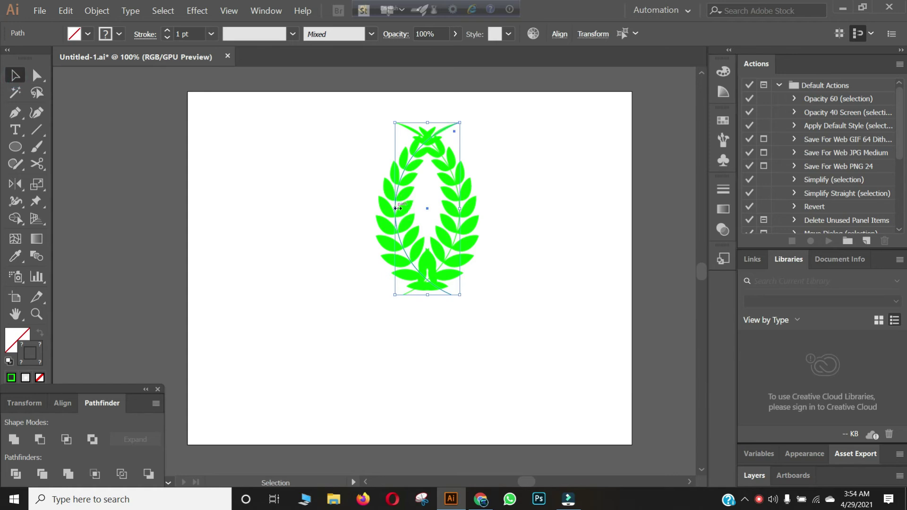
{"action": "left_click_drag", "start_coordinate": [397, 209], "coordinate": [289, 206]}
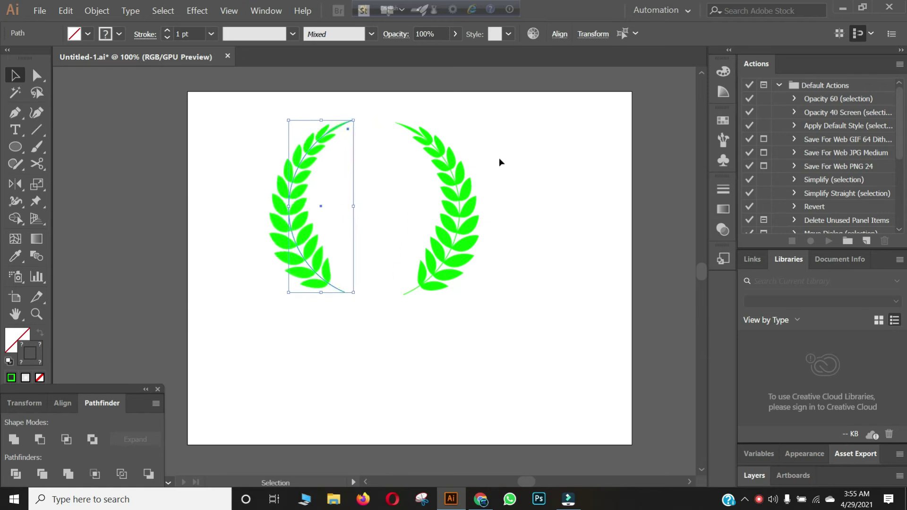
{"action": "left_click", "coordinate": [519, 165]}
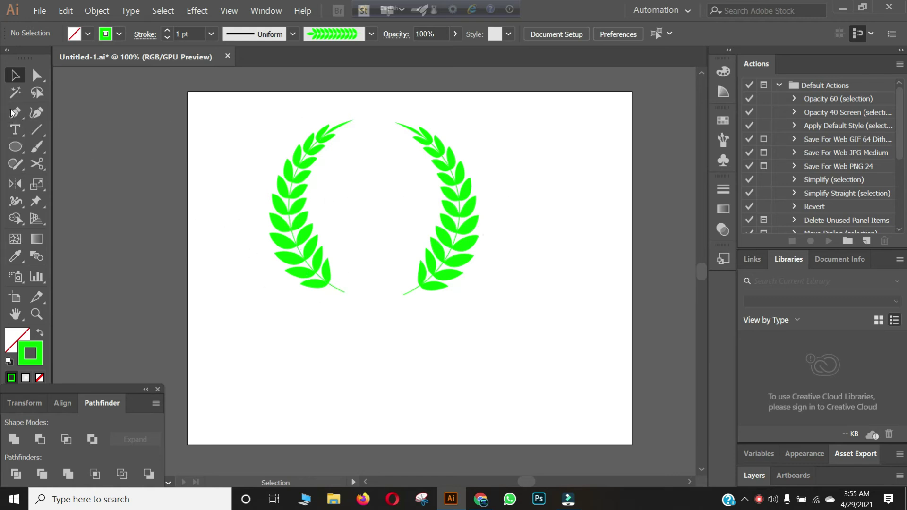
- Draw an unfilled circle with a green stroke between the two leaf branches and nudge it right toward the wreath's centre
{"action": "left_click", "coordinate": [15, 146]}
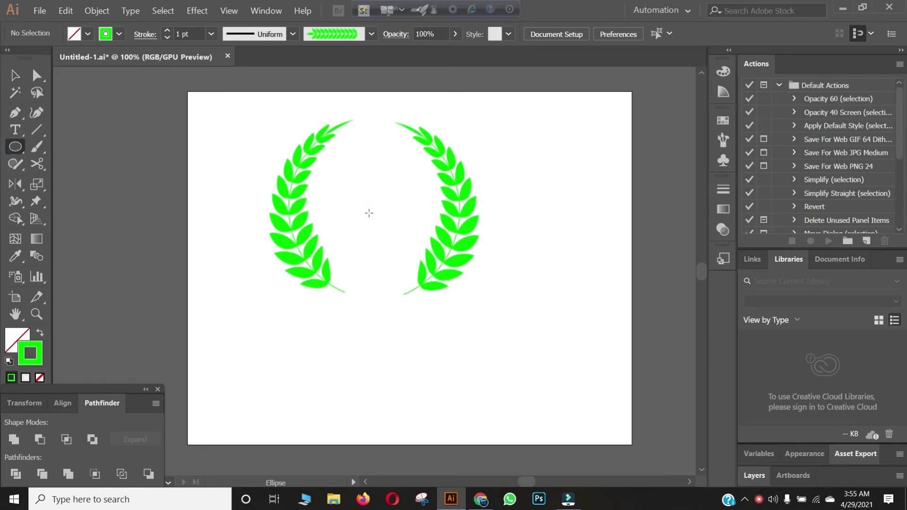
{"action": "mouse_move", "coordinate": [368, 206]}
{"action": "left_mouse_down"}
{"action": "mouse_move", "coordinate": [383, 210]}
{"action": "mouse_move", "coordinate": [408, 271]}
{"action": "left_mouse_up"}
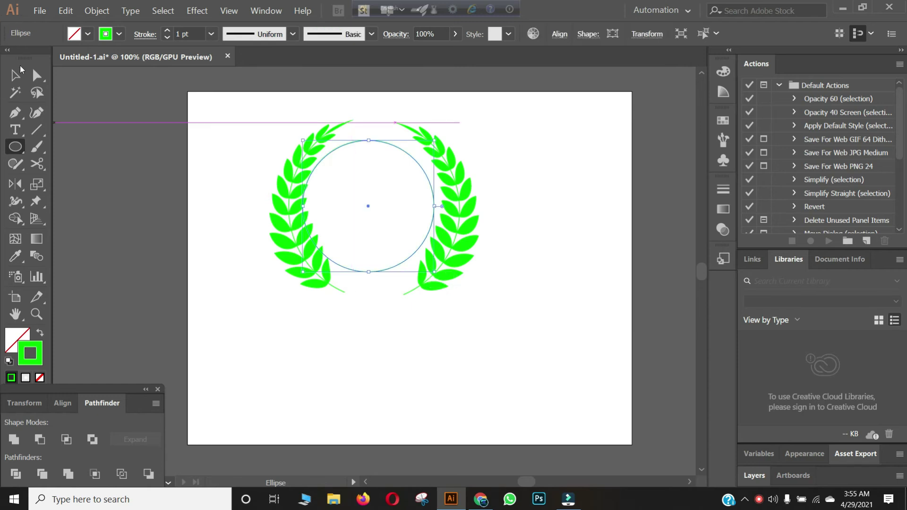
{"action": "left_click", "coordinate": [18, 73]}
{"action": "key", "text": "Right"}
{"action": "key", "text": "Right"}
{"action": "key", "text": "Right"}
{"action": "key", "text": "Right"}
{"action": "key", "text": "Right"}
{"action": "key", "text": "Right"}
{"action": "key", "text": "Right"}
{"action": "key", "text": "Right"}
{"action": "key", "text": "Right"}
{"action": "key", "text": "Right"}
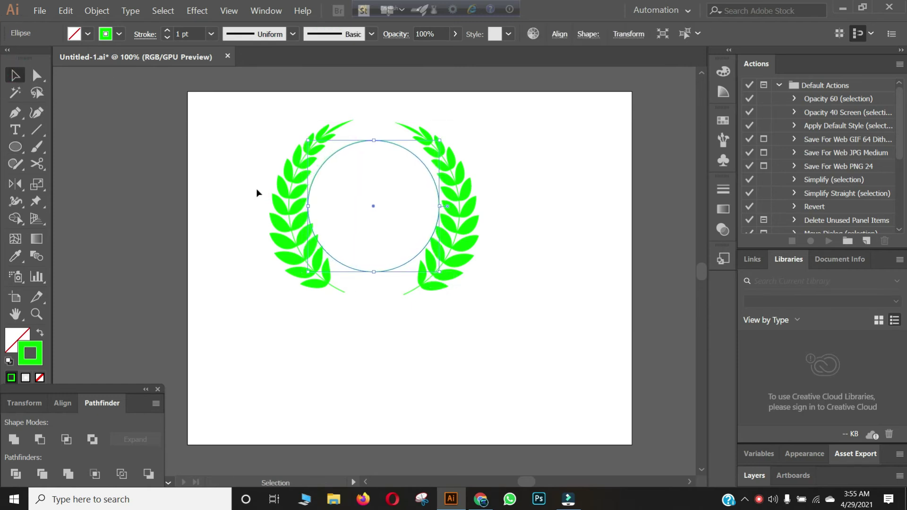
- Shrink the circle slightly about its centre and nudge it a little right and down inside the wreath
{"action": "left_click_drag", "start_coordinate": [440, 274], "coordinate": [437, 274]}
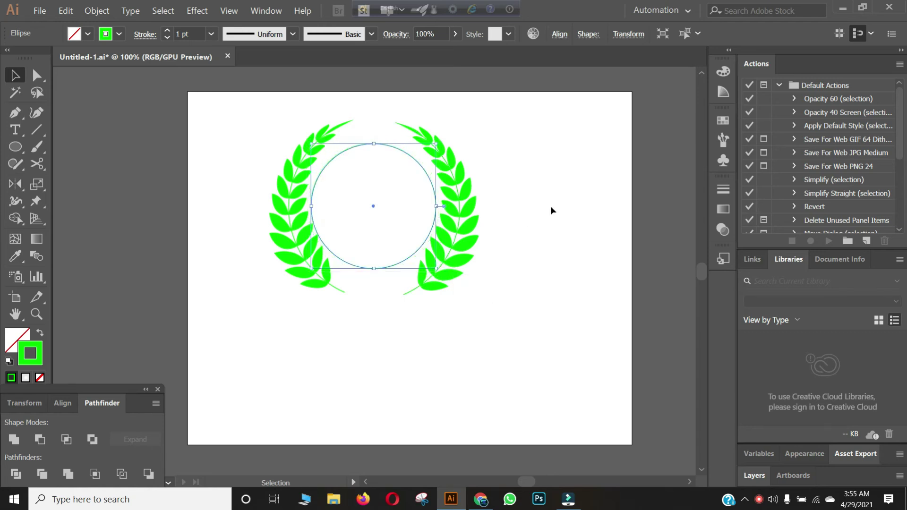
{"action": "key", "text": "Right"}
{"action": "key", "text": "Right"}
{"action": "key", "text": "Right"}
{"action": "key", "text": "Down"}
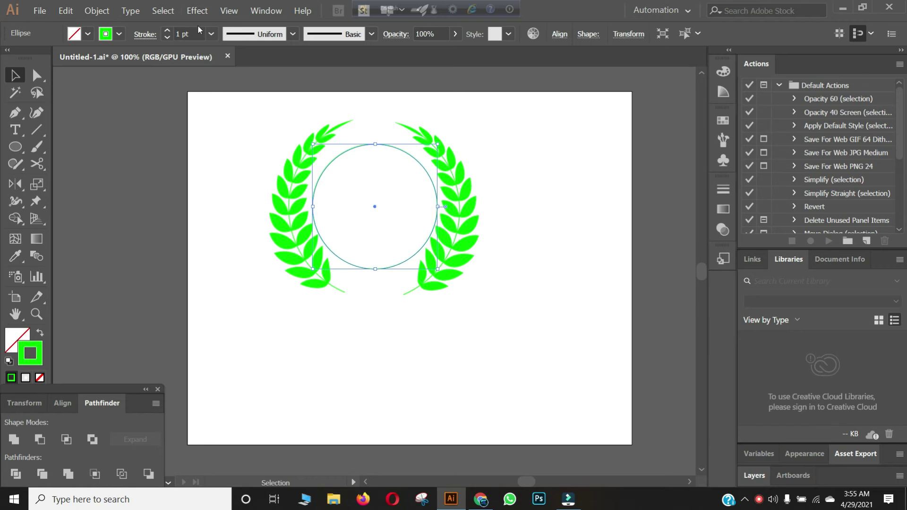
- Set the circle's stroke weight to 3 pt
{"action": "left_click", "coordinate": [181, 32]}
{"action": "key", "text": "BackSpace"}
{"action": "type", "text": "3"}
{"action": "key", "text": "Return"}
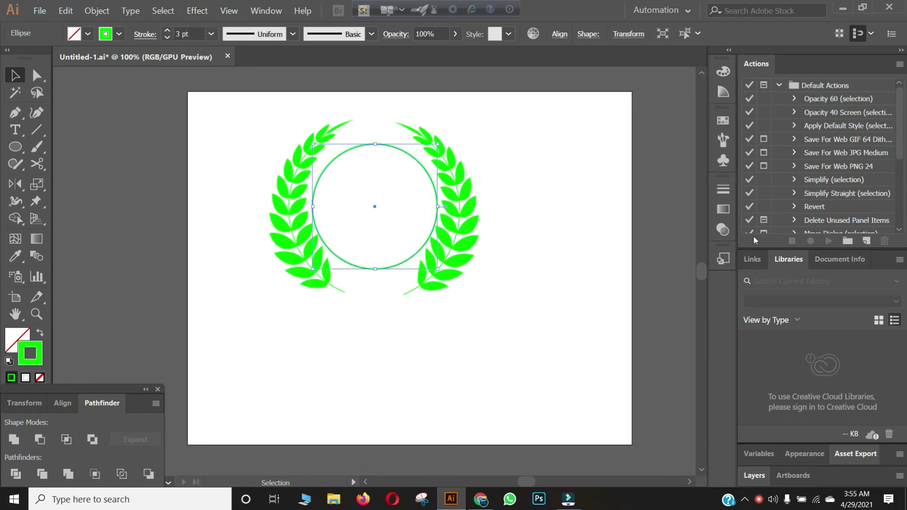
- Make the circle's stroke a dashed line with a first dash of 15 pt and a first gap of 12 pt
{"action": "left_click", "coordinate": [724, 188]}
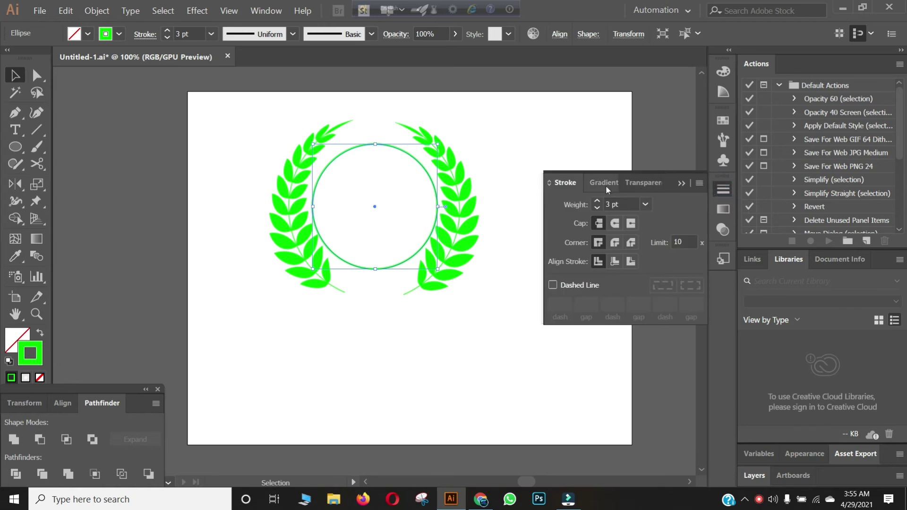
{"action": "left_click", "coordinate": [553, 285]}
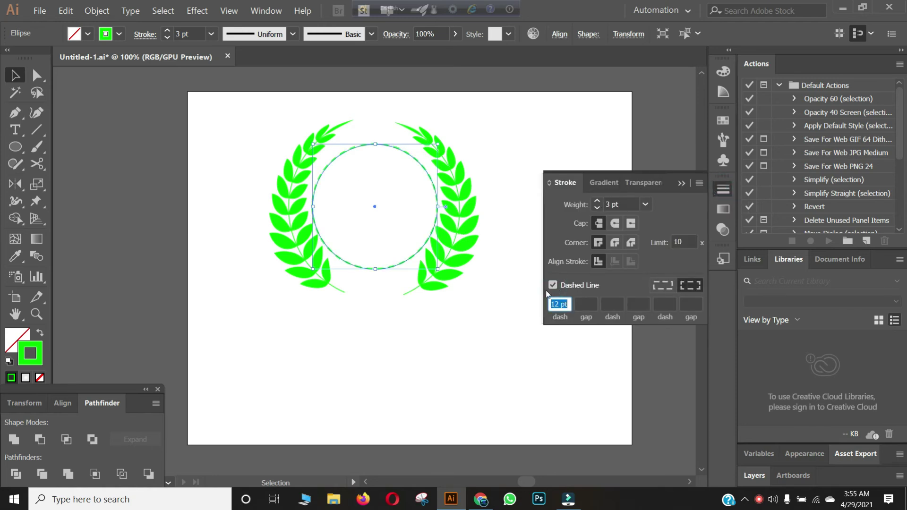
{"action": "double_click", "coordinate": [548, 305]}
{"action": "type", "text": "15"}
{"action": "left_click", "coordinate": [583, 305]}
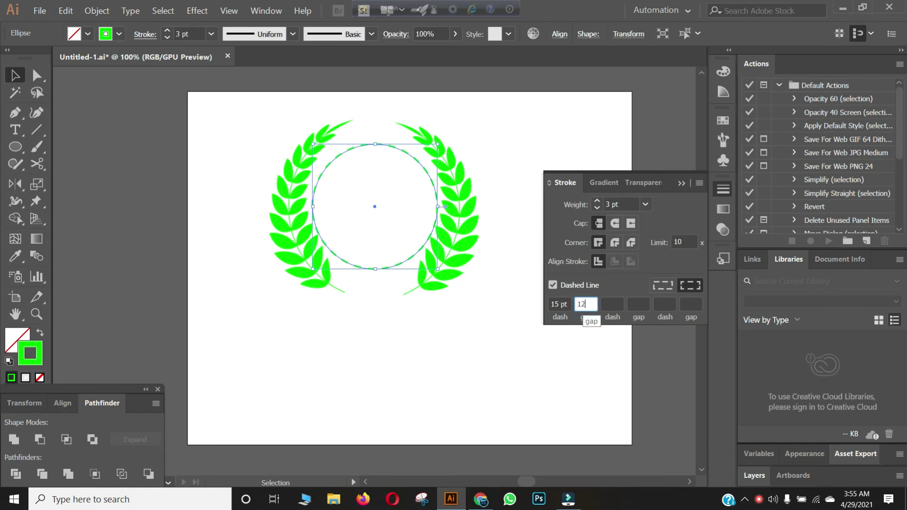
{"action": "type", "text": "12"}
{"action": "key", "text": "Return"}
- Set the second and third dash and gap values of the circle's dashed stroke to 12 pt each
{"action": "left_click", "coordinate": [610, 304]}
{"action": "type", "text": "12"}
{"action": "key", "text": "Return"}
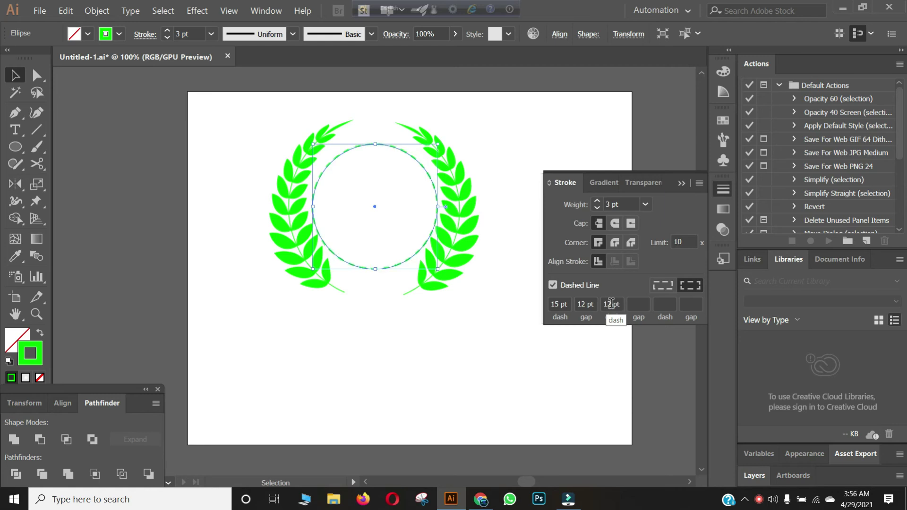
{"action": "left_click", "coordinate": [647, 308]}
{"action": "type", "text": "12"}
{"action": "key", "text": "Return"}
{"action": "left_click", "coordinate": [662, 303]}
{"action": "type", "text": "12"}
{"action": "key", "text": "Return"}
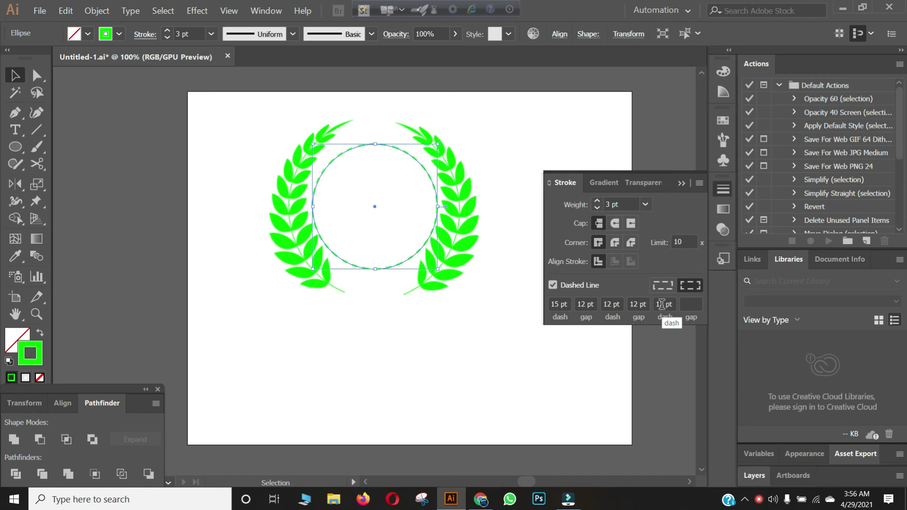
{"action": "left_click", "coordinate": [691, 304]}
{"action": "type", "text": "1"}
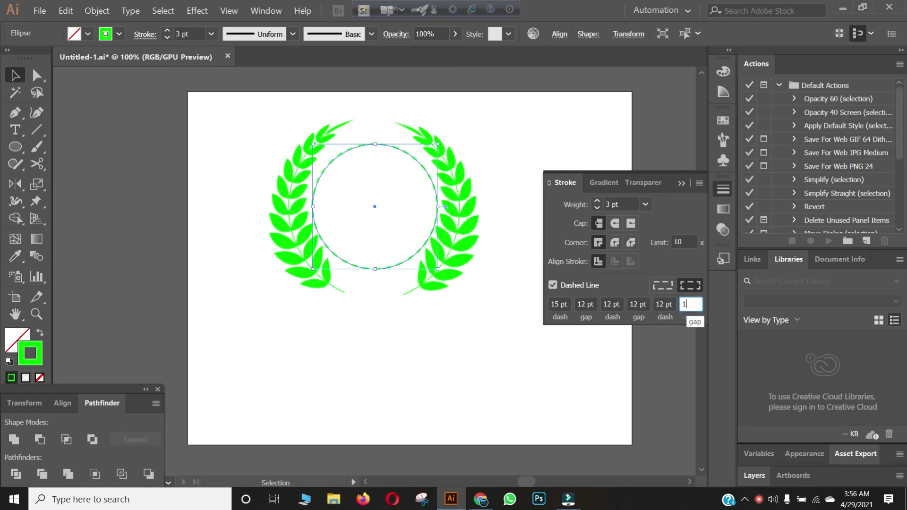
{"action": "type", "text": "2"}
{"action": "key", "text": "Return"}
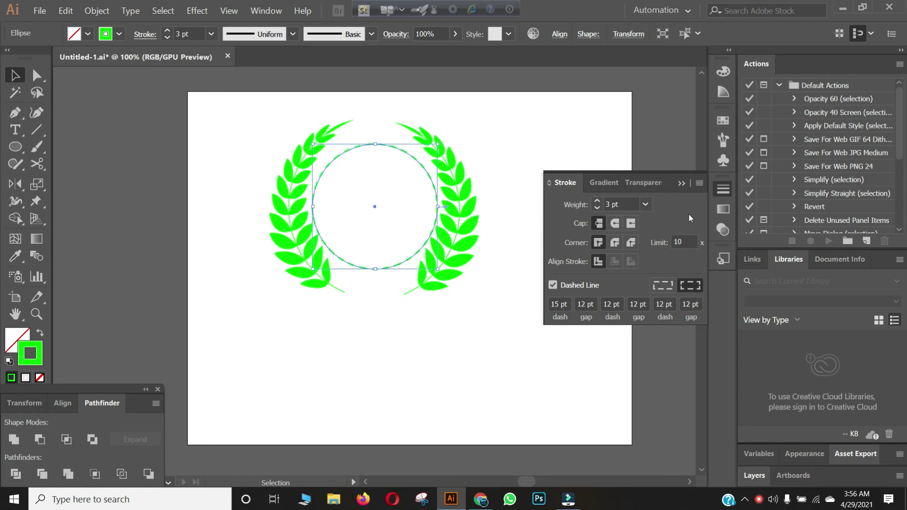
- Try the projecting cap and the round and bevel joins on the circle's stroke, returning to butt cap and miter join
{"action": "left_click", "coordinate": [631, 223]}
{"action": "left_click", "coordinate": [599, 223]}
{"action": "left_click", "coordinate": [614, 244]}
{"action": "left_click", "coordinate": [630, 243]}
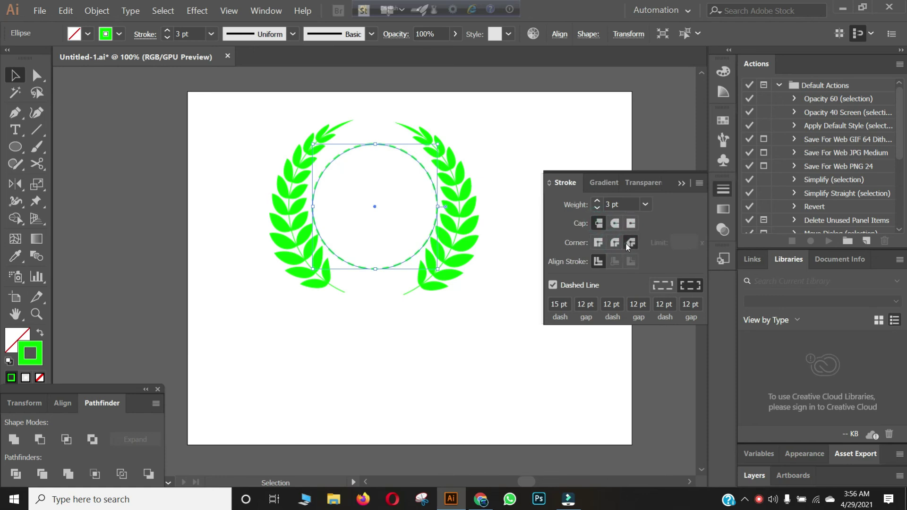
{"action": "left_click", "coordinate": [598, 242]}
{"action": "left_click", "coordinate": [596, 260]}
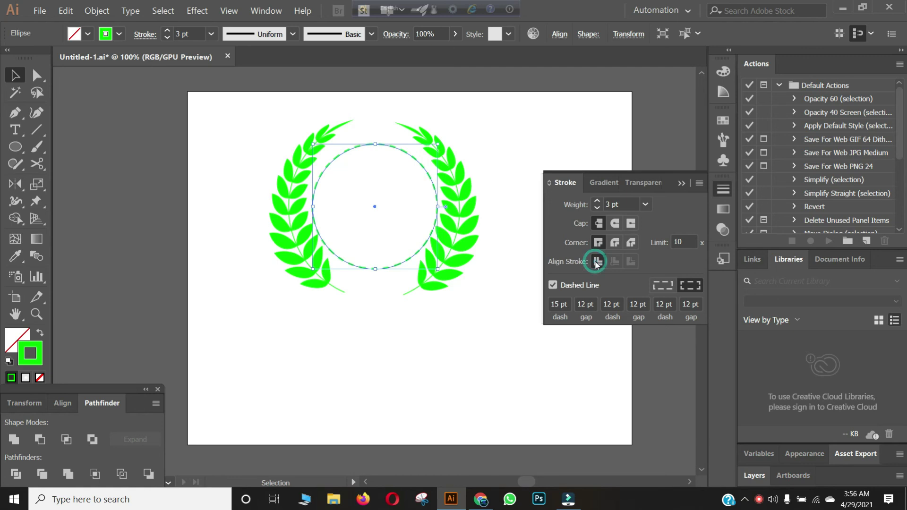
- Set the miter limit of the circle's stroke to 2 and clear the selection
{"action": "left_click", "coordinate": [674, 241]}
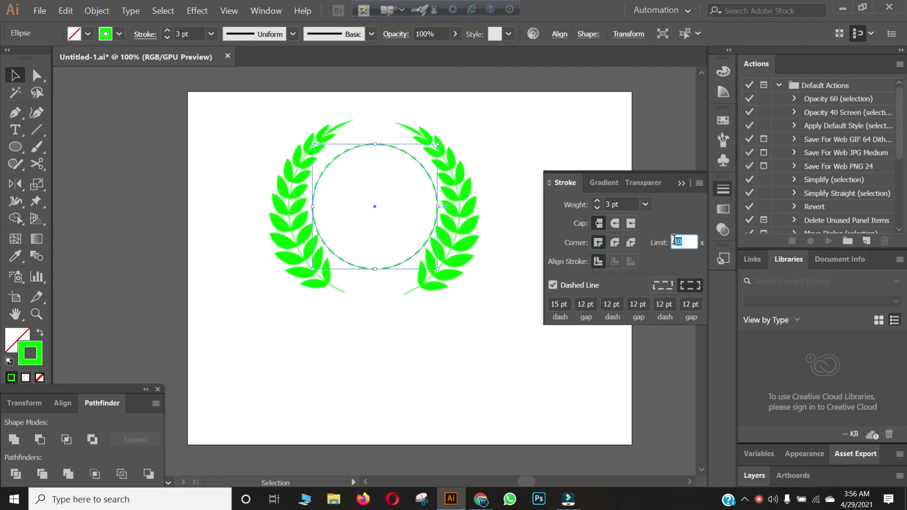
{"action": "type", "text": "2"}
{"action": "left_click", "coordinate": [682, 183]}
{"action": "left_click", "coordinate": [472, 256]}
{"action": "left_click", "coordinate": [538, 264]}
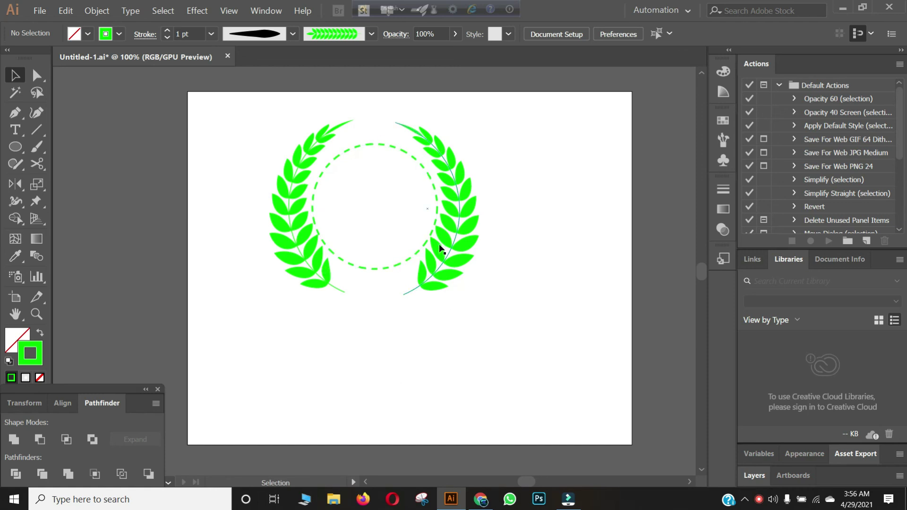
{"action": "left_click", "coordinate": [471, 243]}
{"action": "left_click", "coordinate": [521, 203]}
{"action": "left_click_drag", "start_coordinate": [274, 112], "coordinate": [549, 370]}
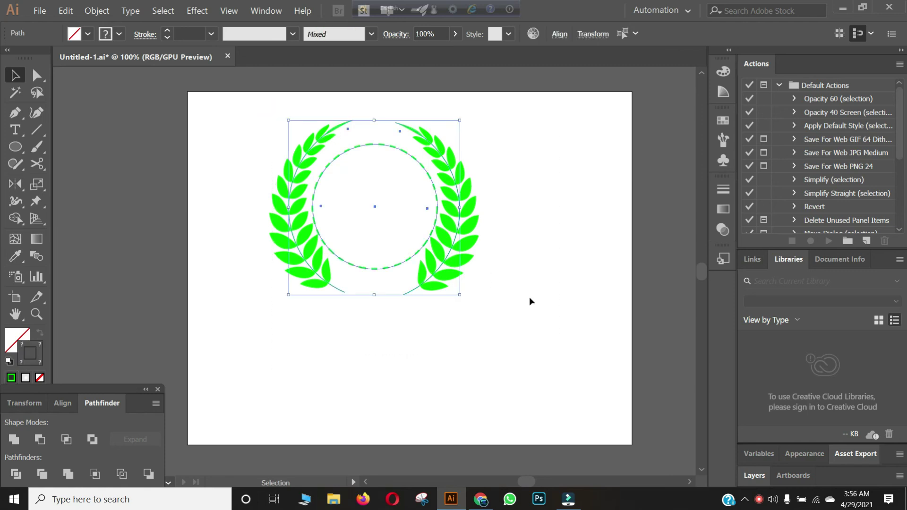
{"action": "left_click", "coordinate": [549, 262]}
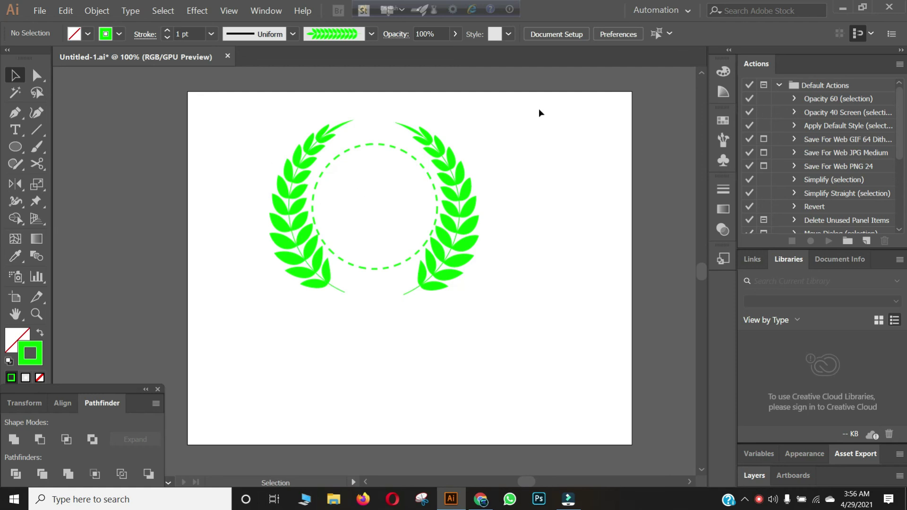
{"action": "left_click", "coordinate": [843, 6]}
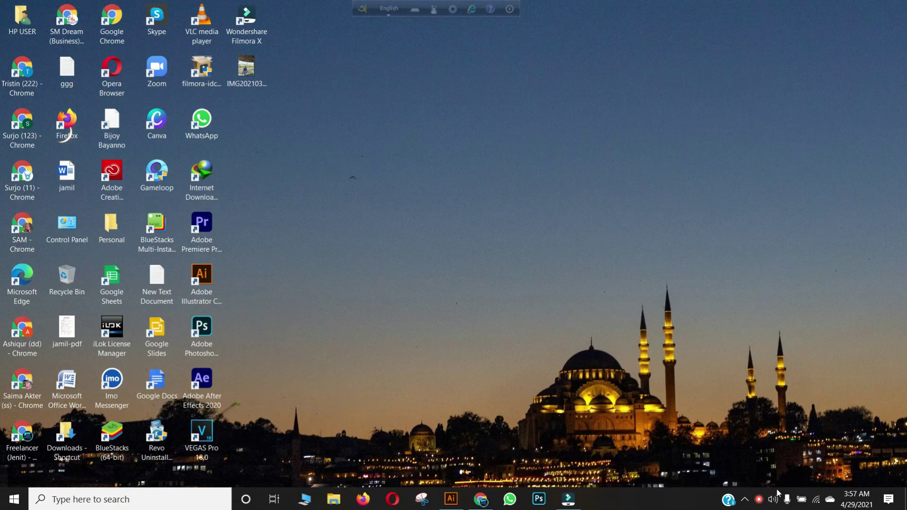
{"action": "right_click", "coordinate": [759, 500]}
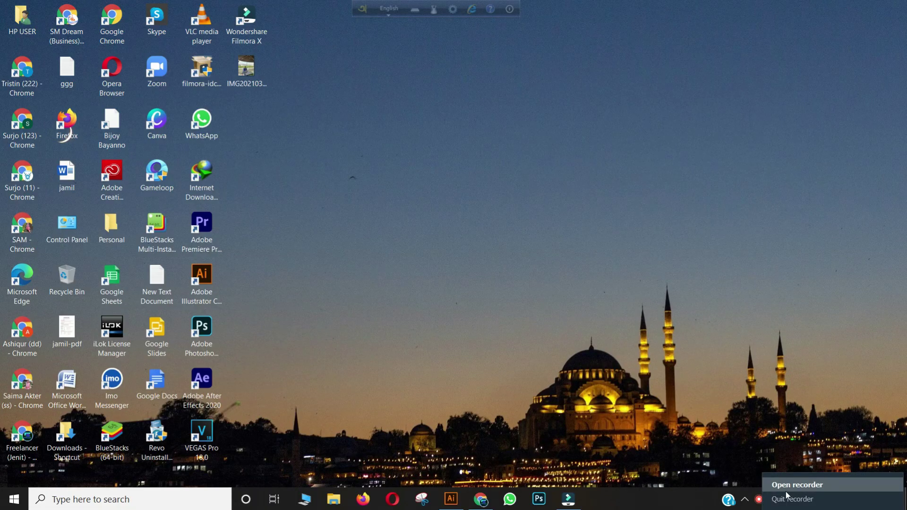